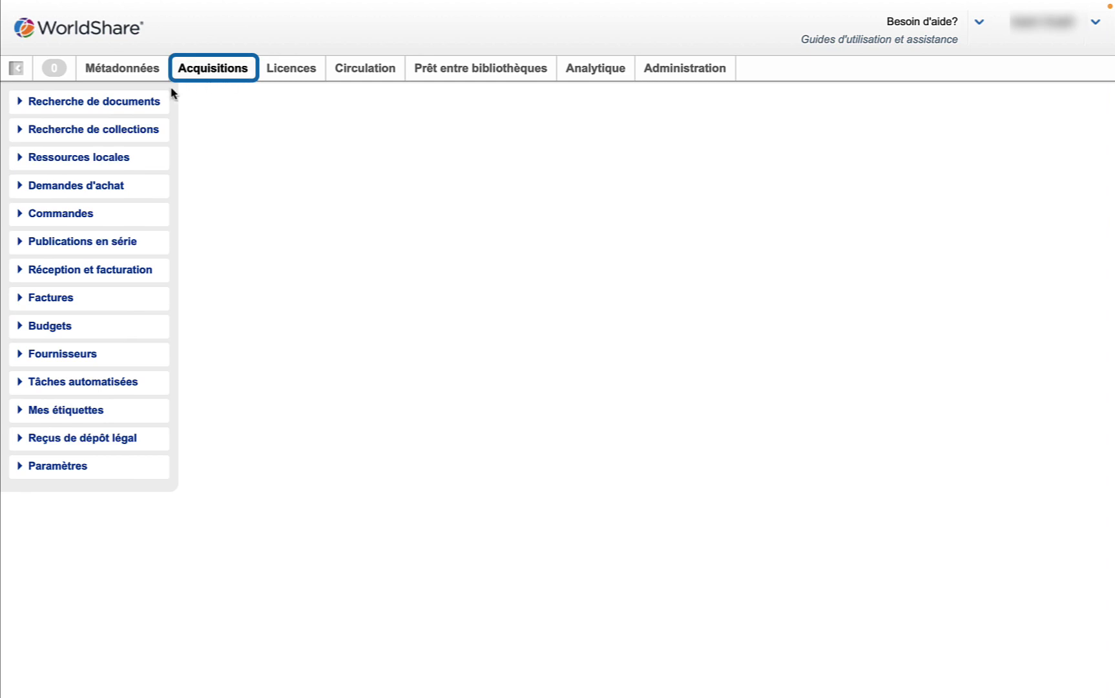
- Search bibliographic records across all of WorldCat by ISSN for 1633-5961
click(155, 102)
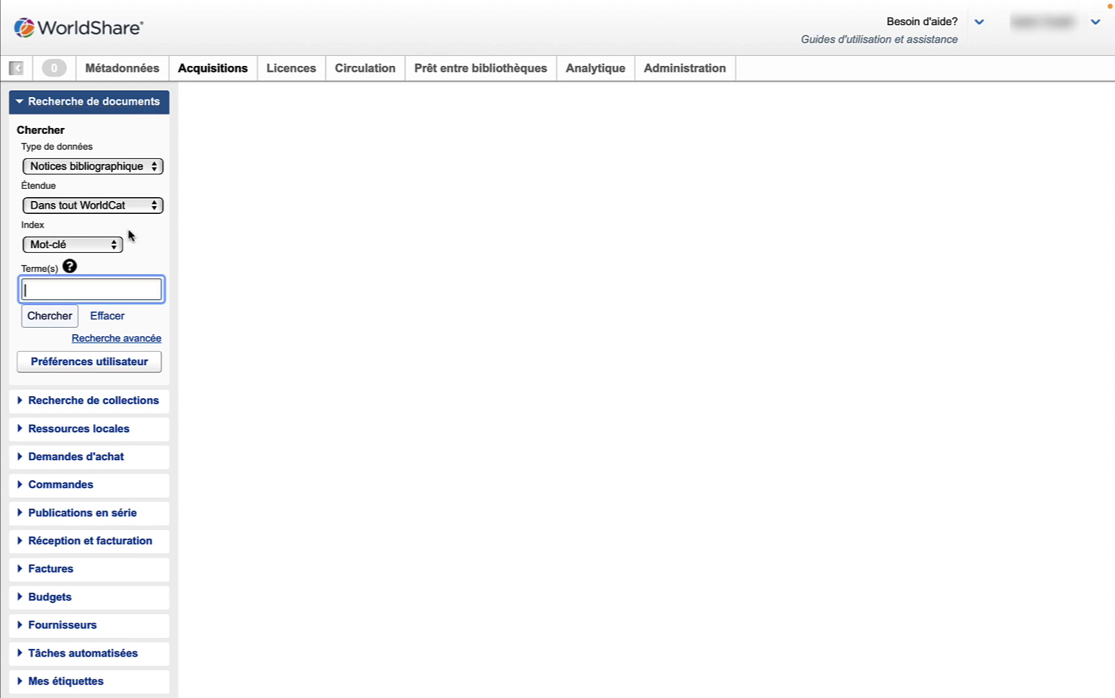
click(114, 244)
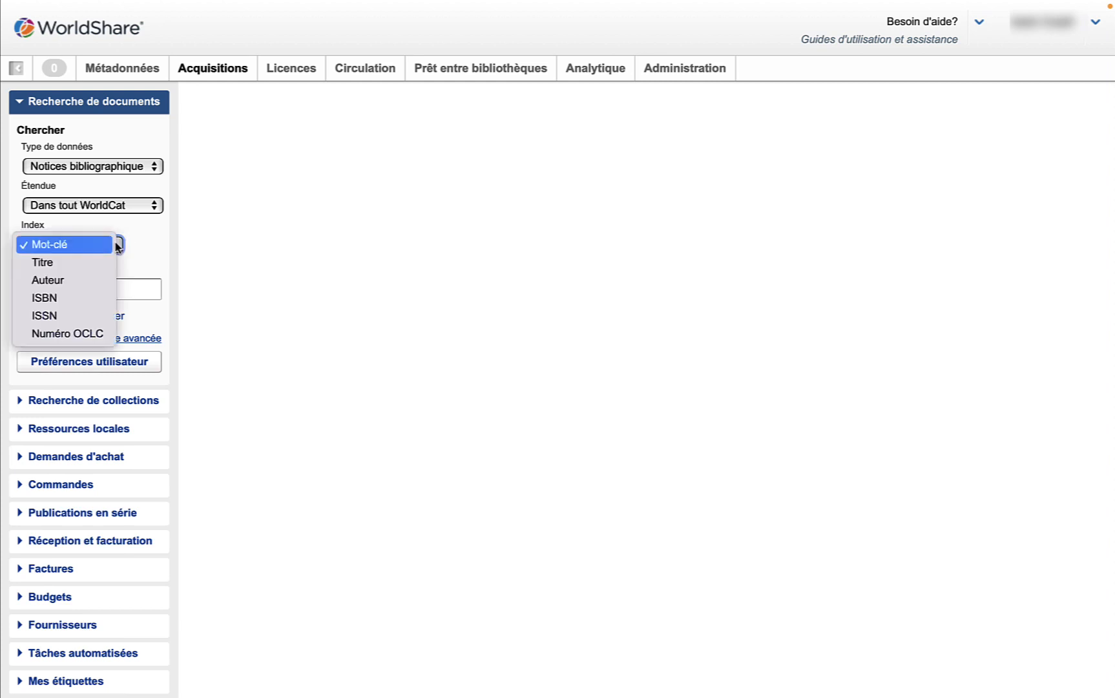
click(76, 316)
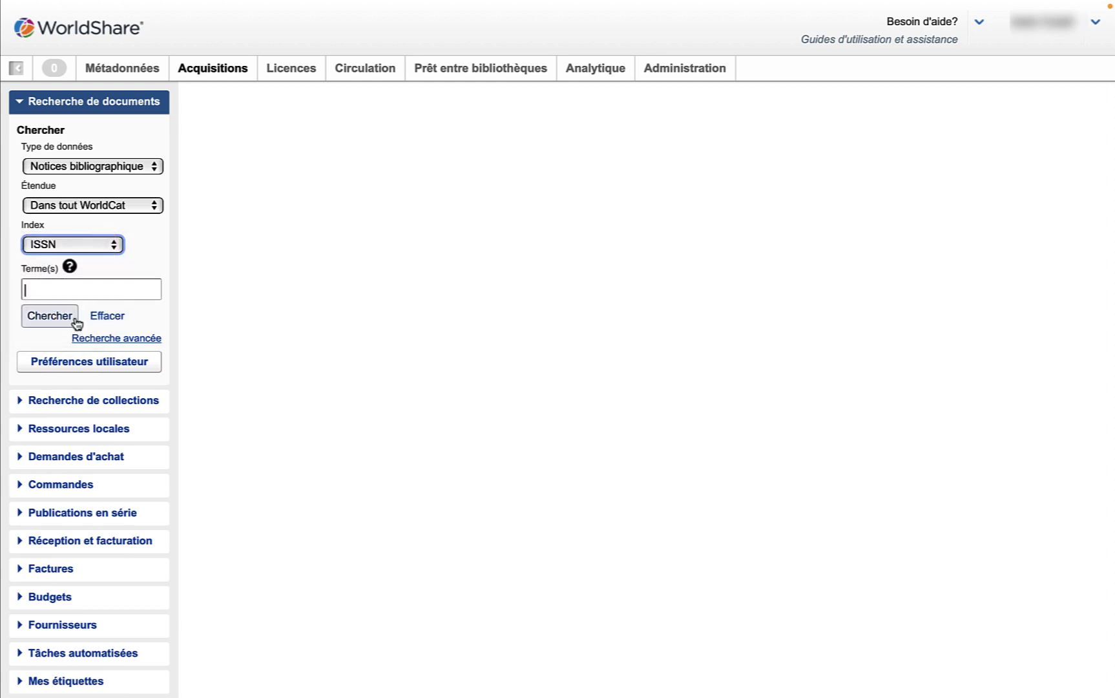
click(98, 286)
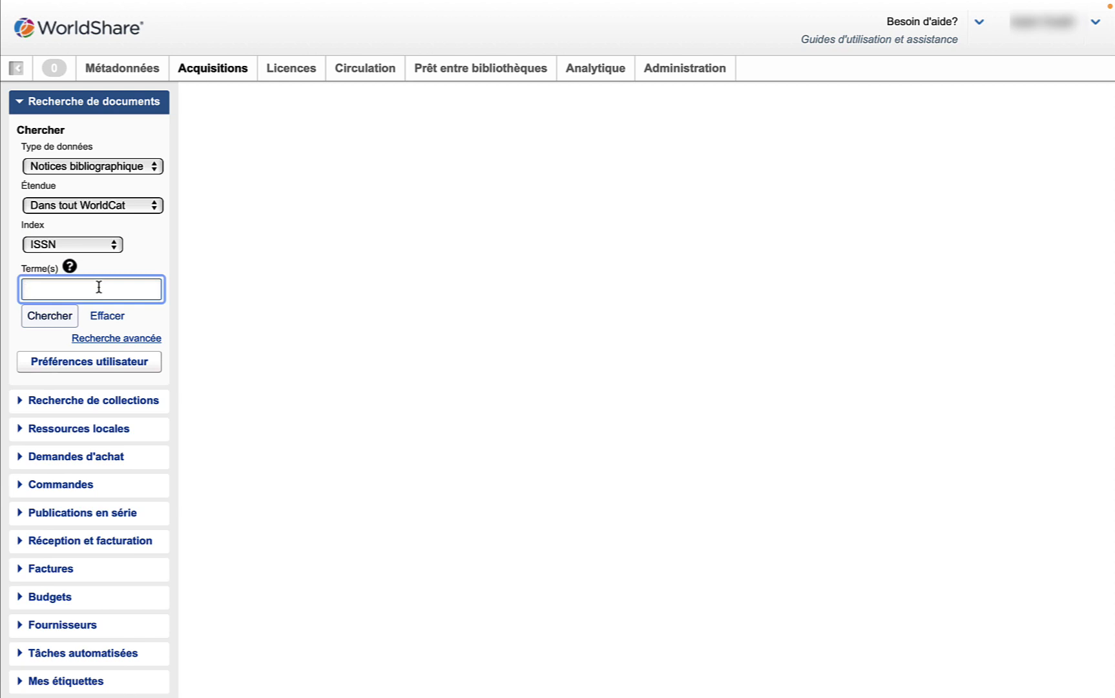
text(1633-5961)
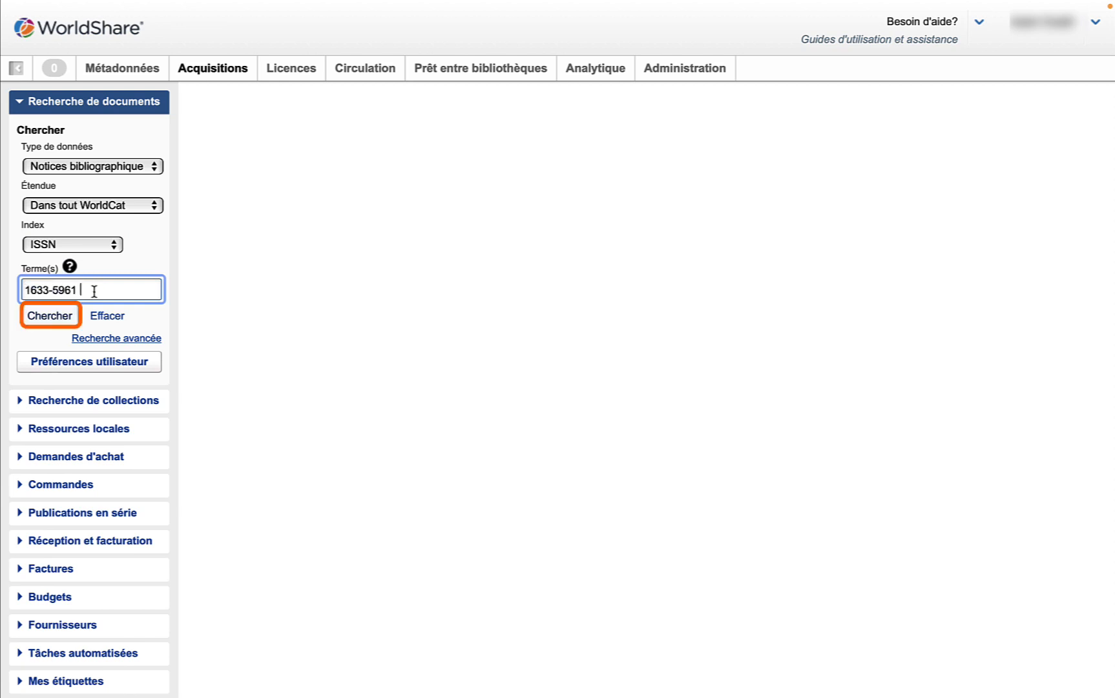
click(66, 317)
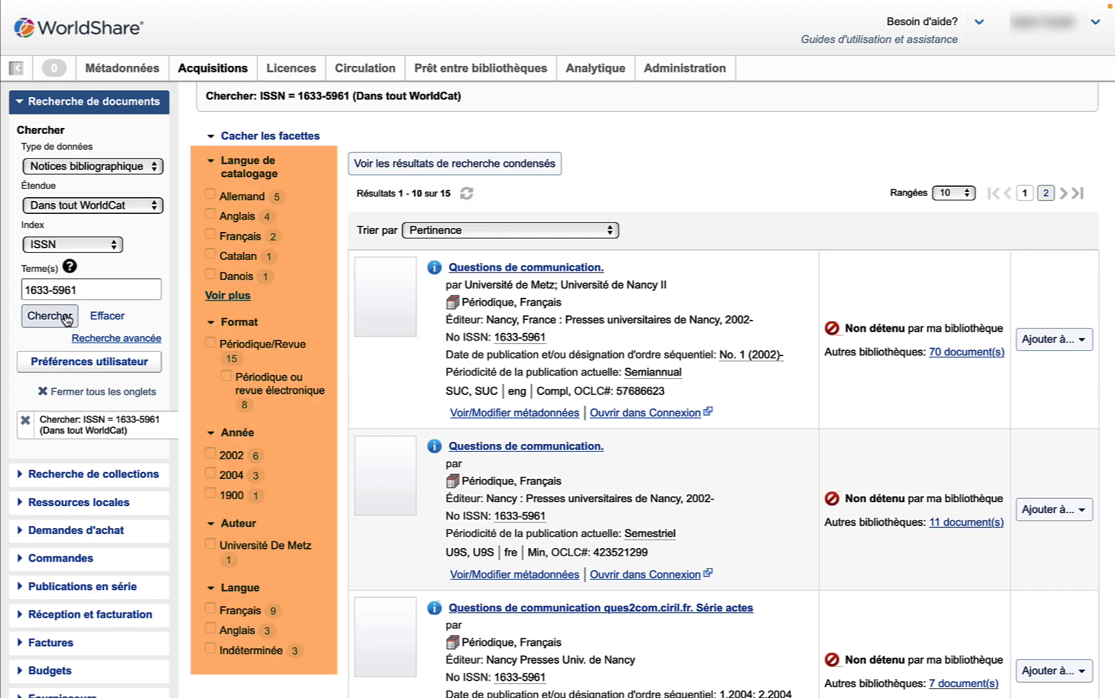
- Filter the results to French as the cataloguing language and open the Questions de communication record with OCLC number 717057842
click(210, 237)
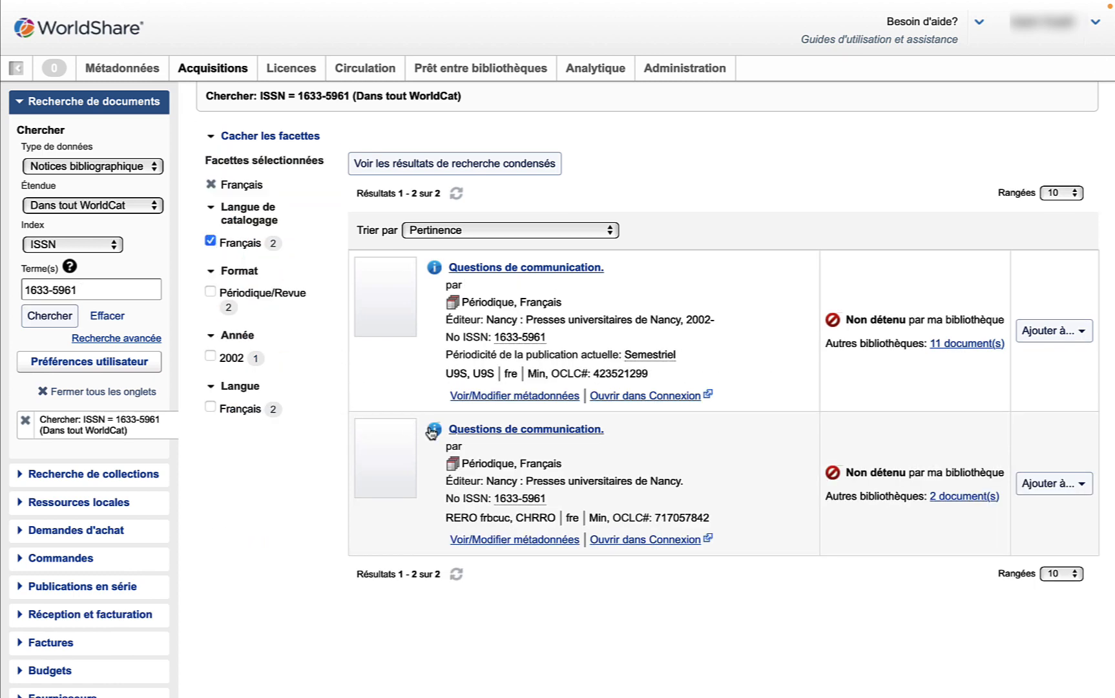
mouse_move(432, 432)
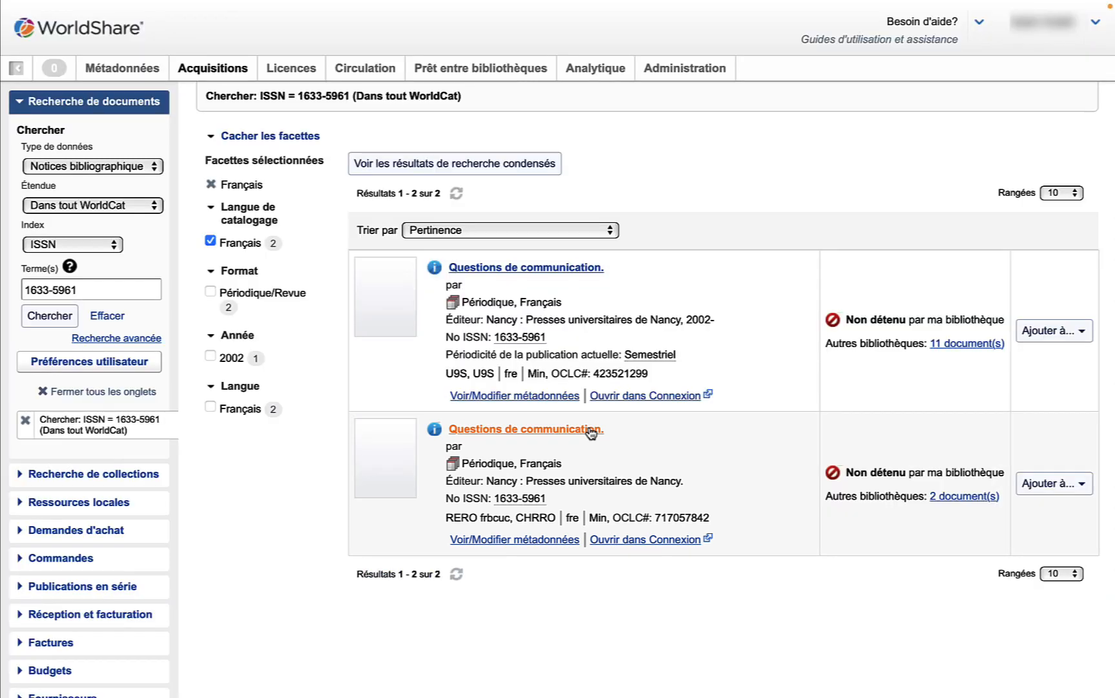
click(590, 430)
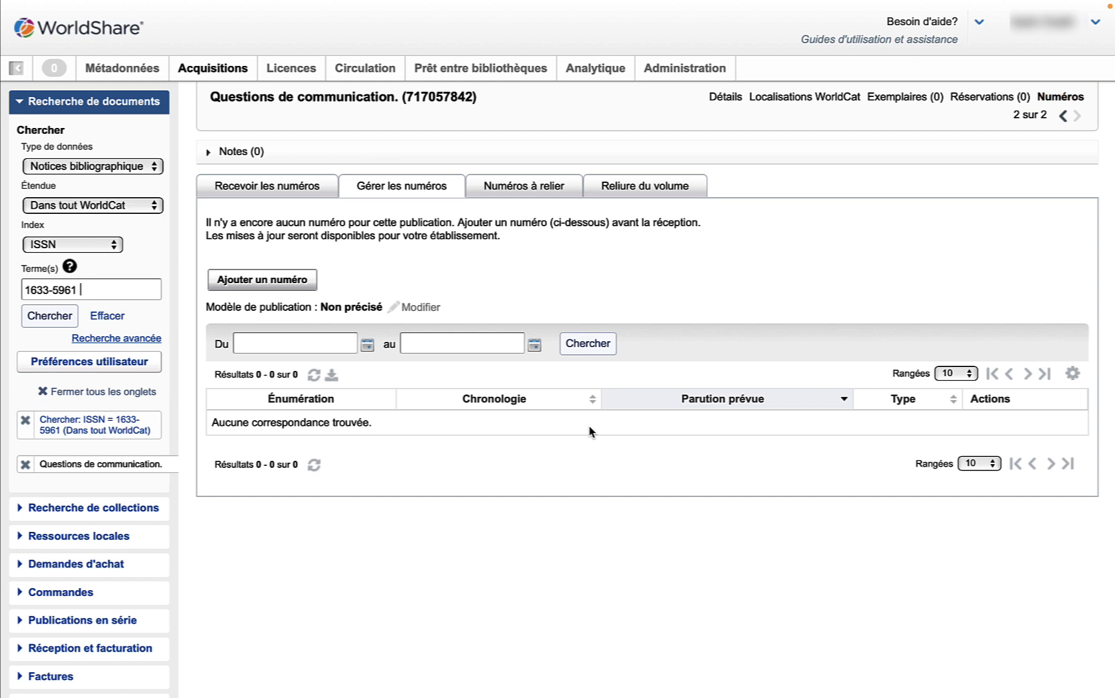
- Start a new holding for the record at Bibliothèque centrale with Périodique as its permanent shelving location
click(918, 102)
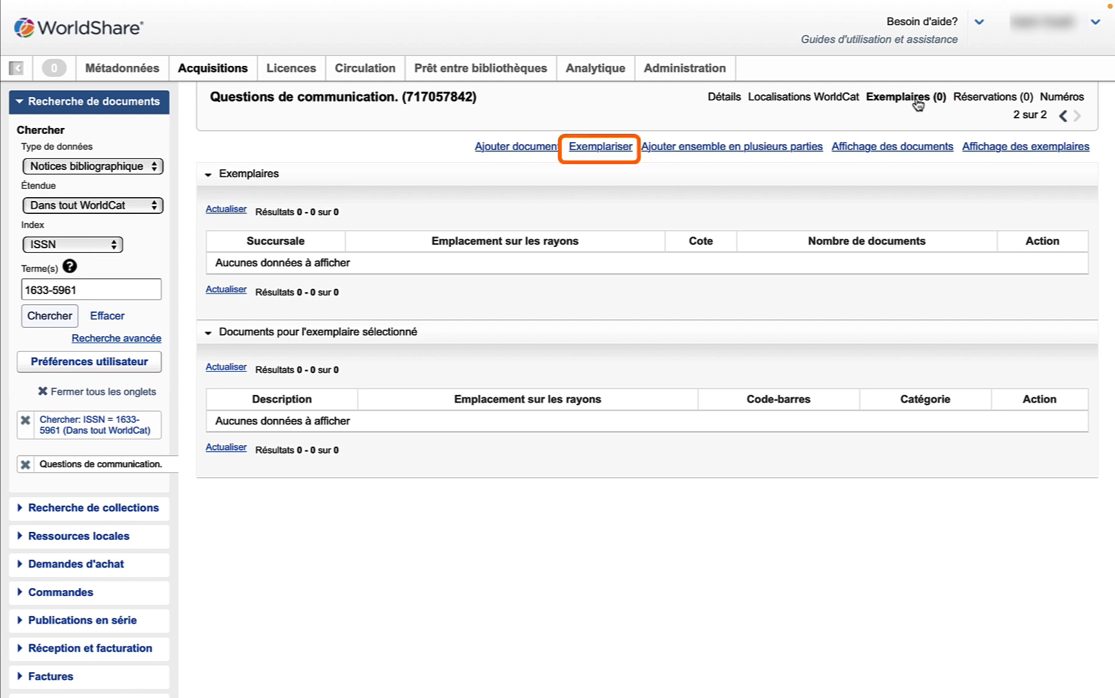
click(617, 147)
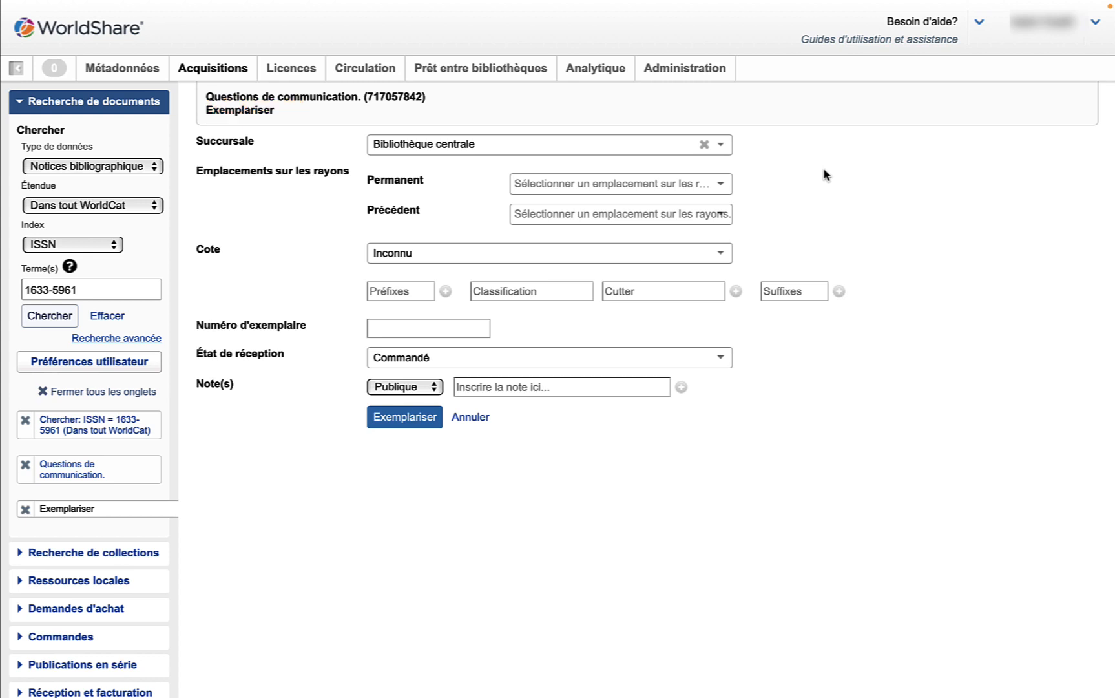
click(719, 146)
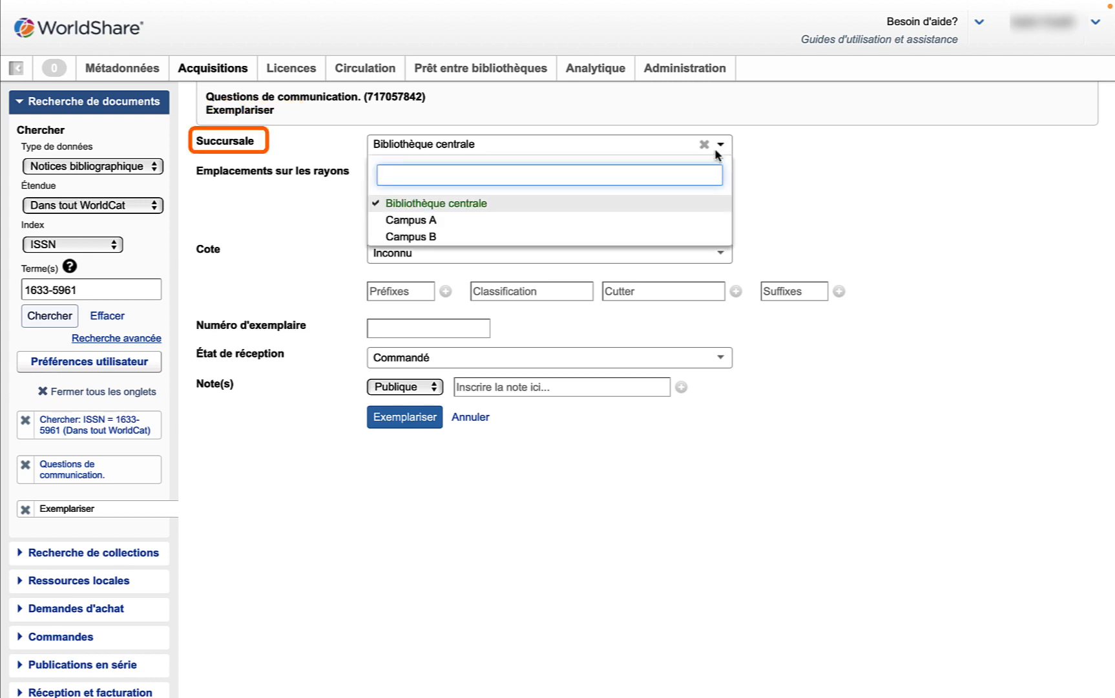
click(771, 197)
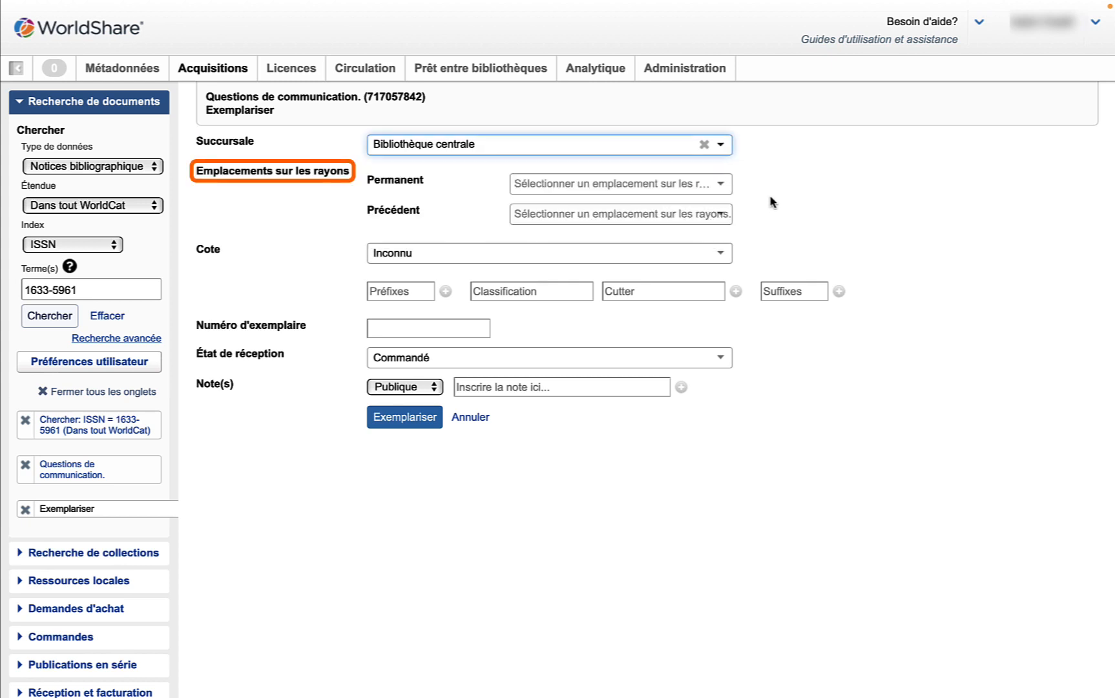
click(721, 186)
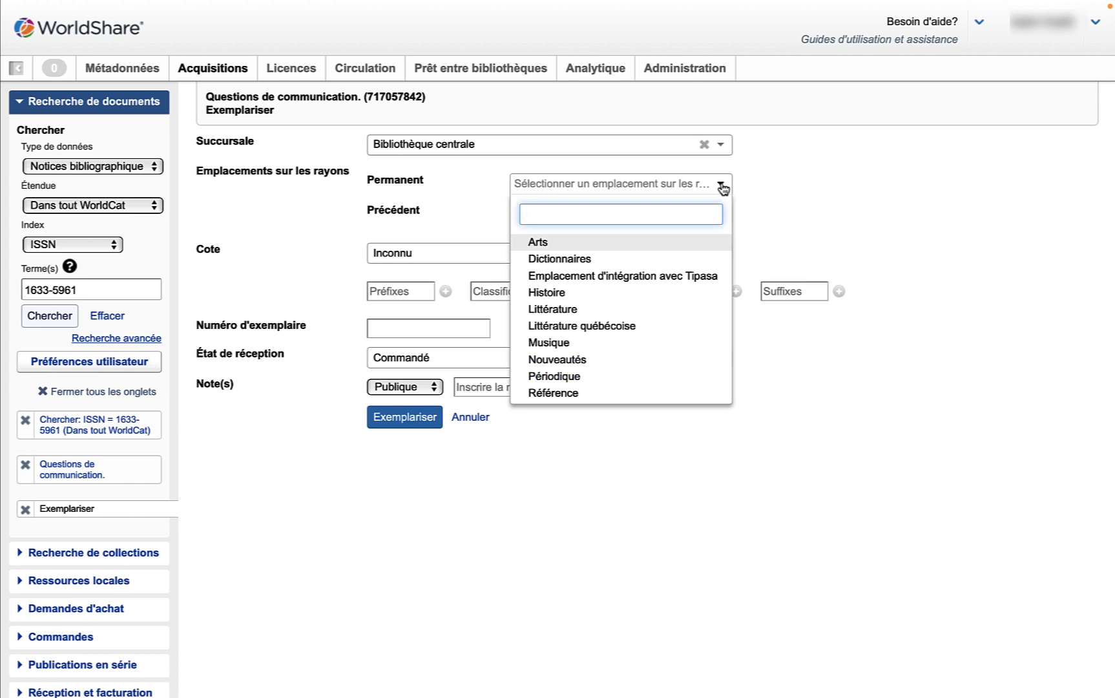
click(667, 378)
- Set the holding's call number to the Library of Congress scheme with classification P87 and cutter Q47
click(719, 253)
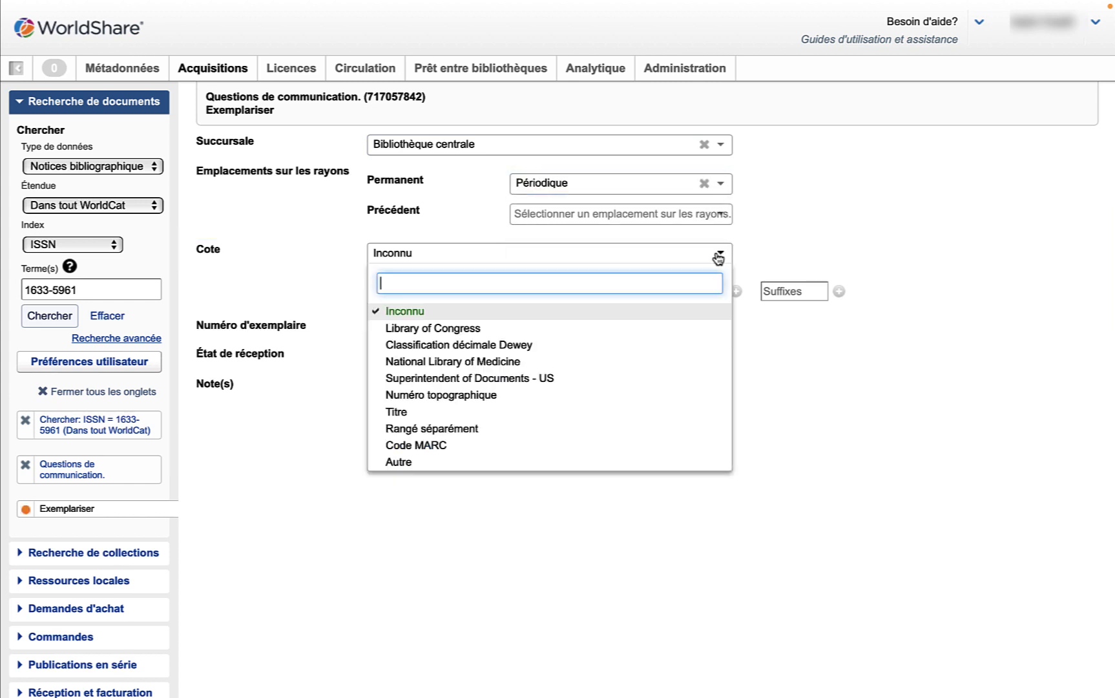
click(605, 328)
click(542, 293)
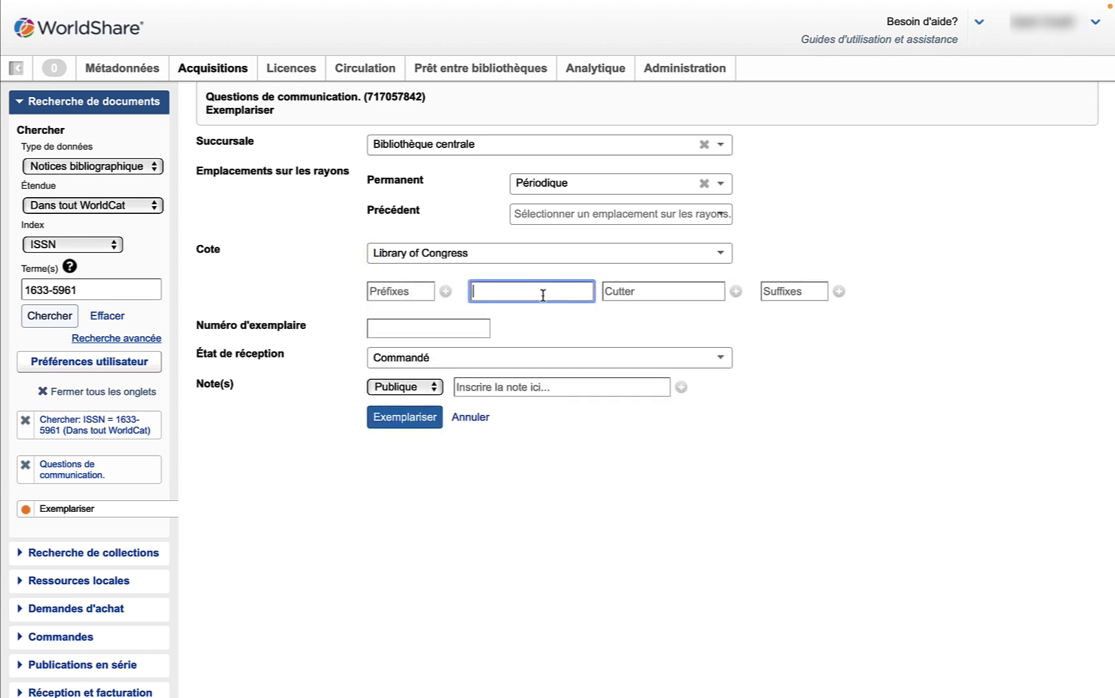
text(P87 Q47)
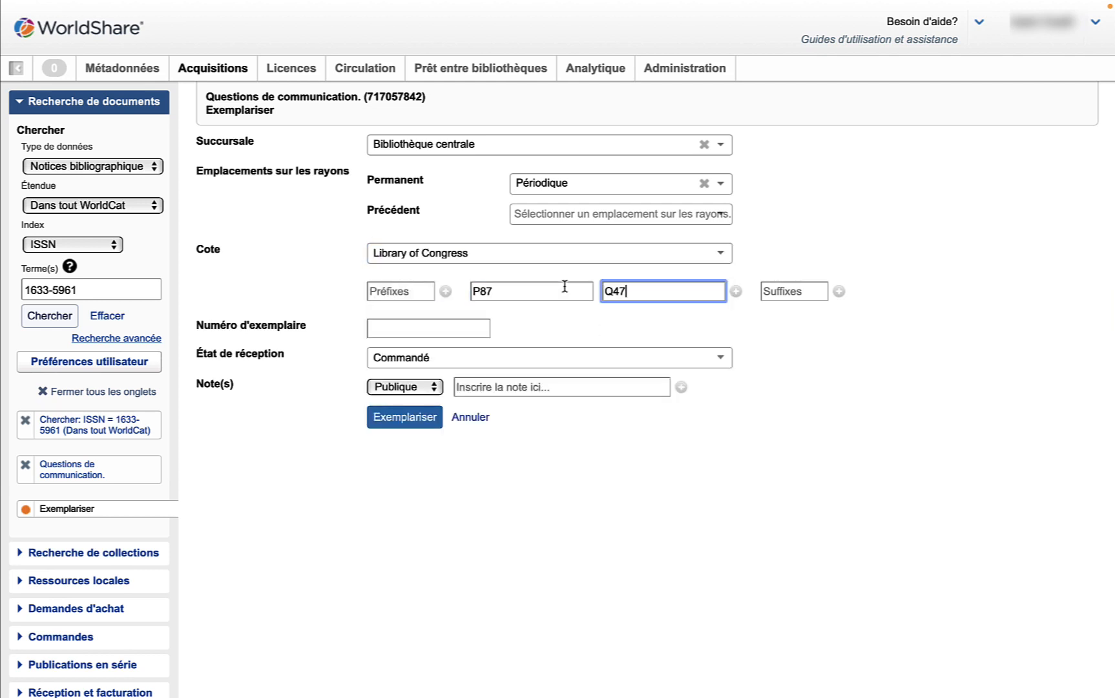
- Set the receipt status to "N'est pas reçu actuellement" and create the holding
click(718, 359)
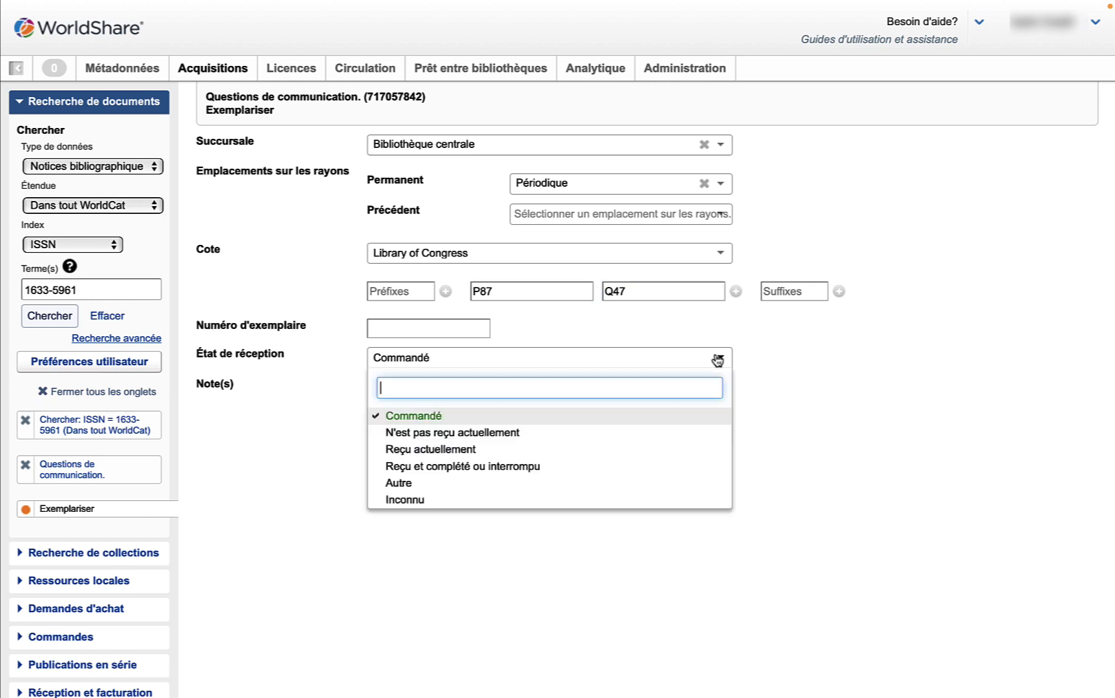
click(638, 435)
click(720, 471)
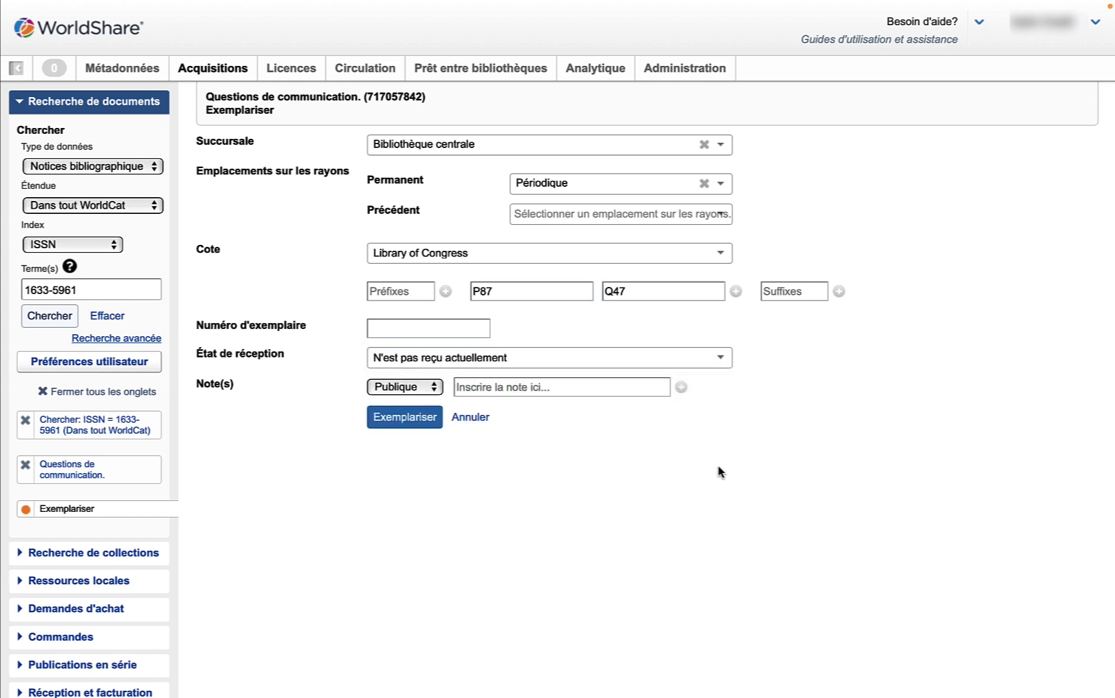
click(425, 421)
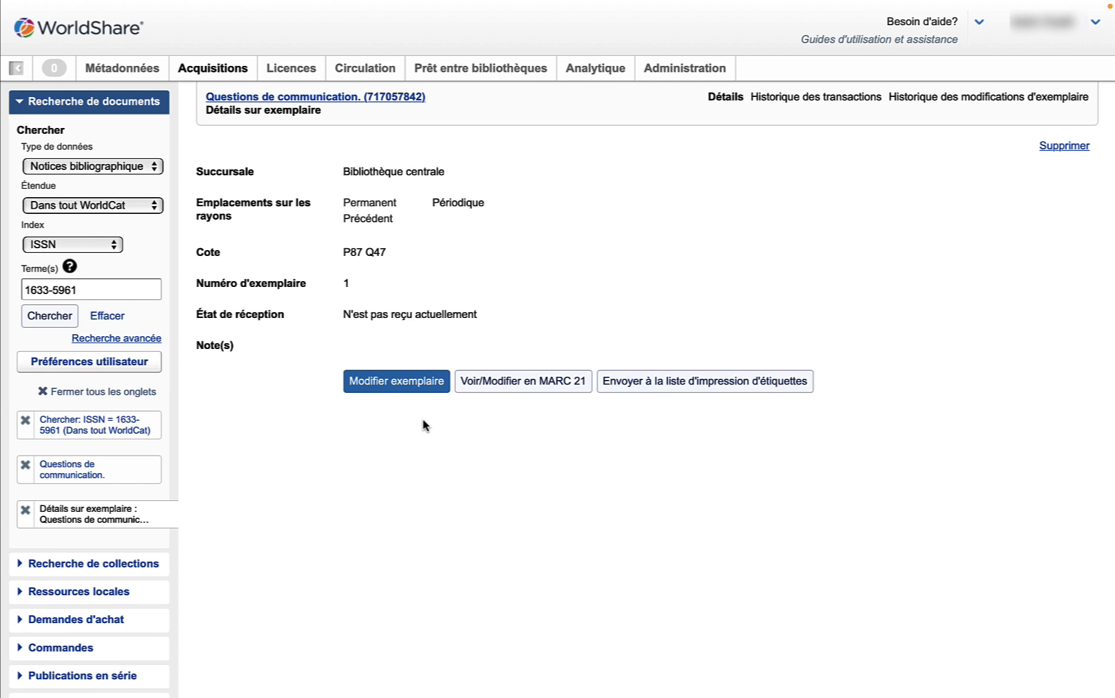
click(411, 100)
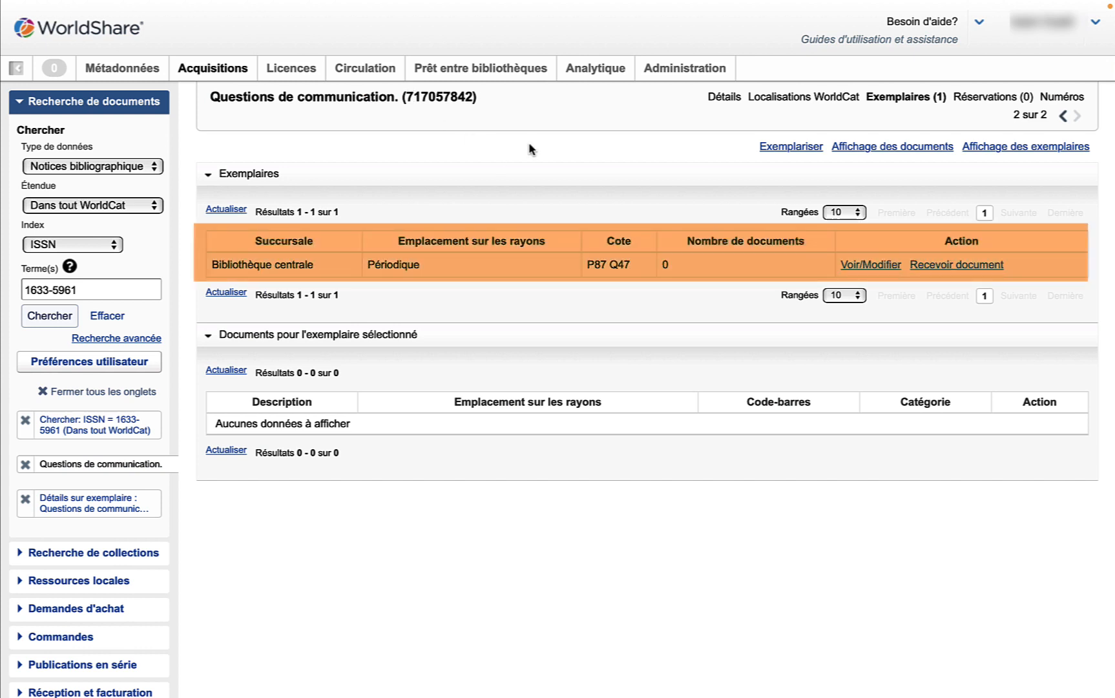
click(930, 265)
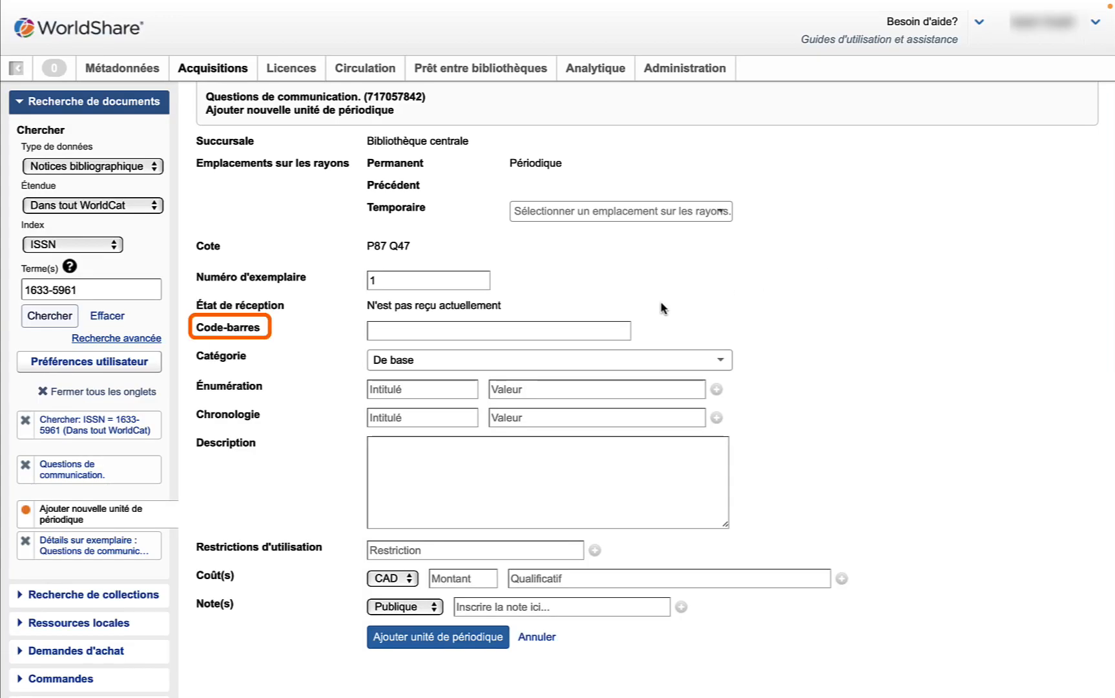
click(446, 334)
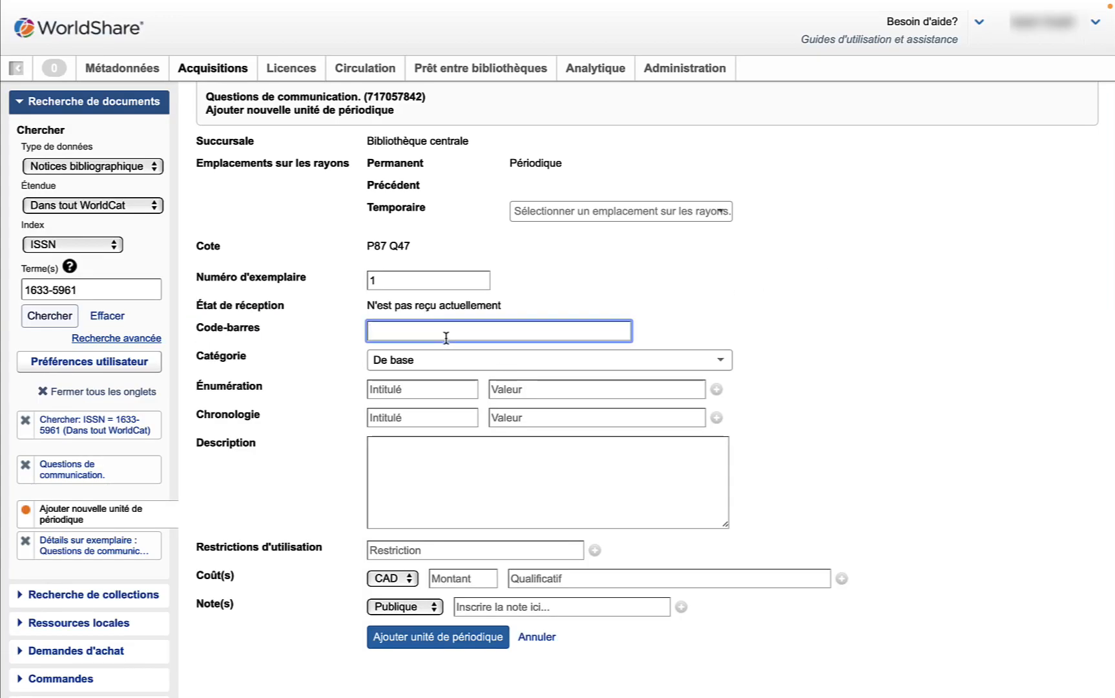
text(3456980088)
click(272, 477)
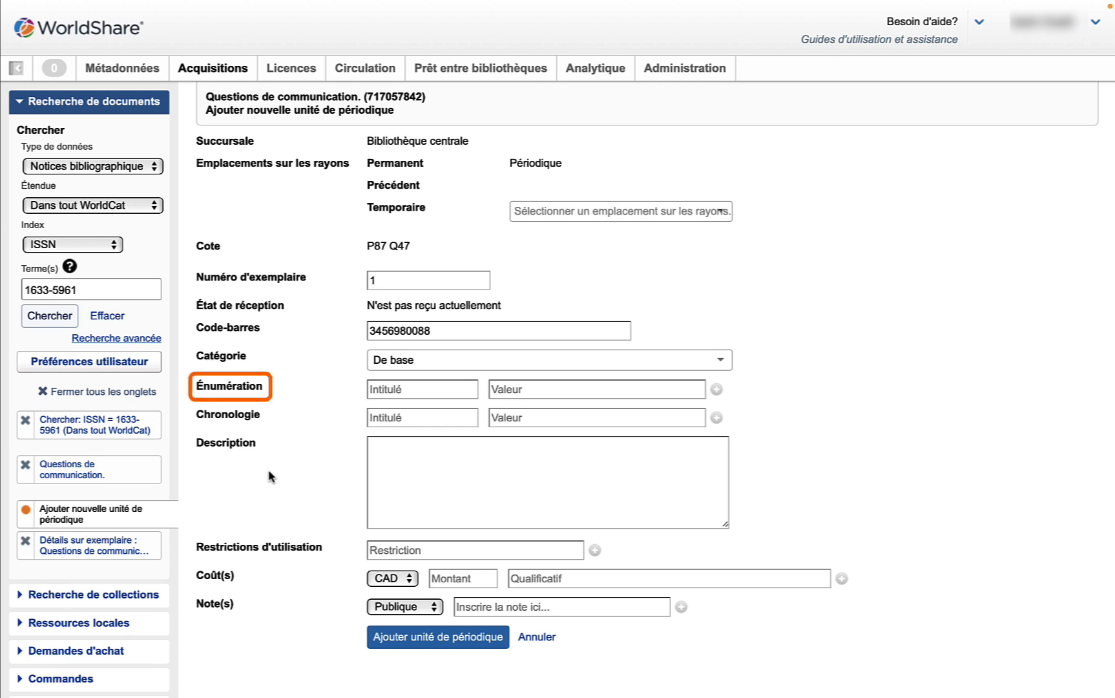
- Label the serial unit's enumeration "vol." and its chronology "(année)"
click(400, 389)
text(vol.)
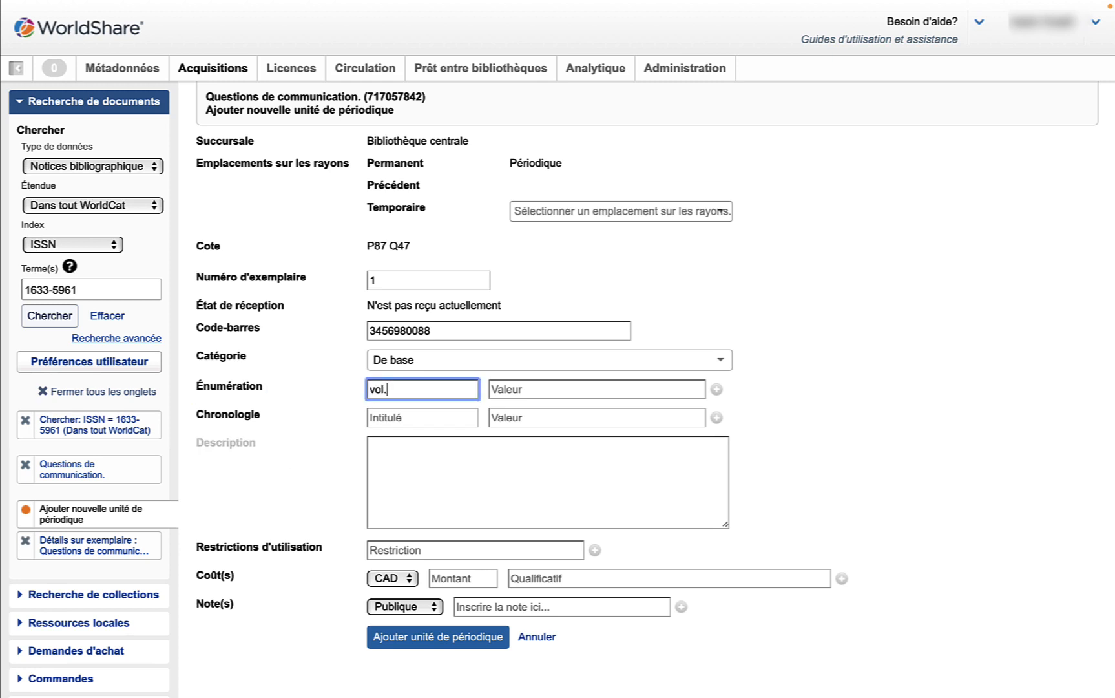
click(234, 493)
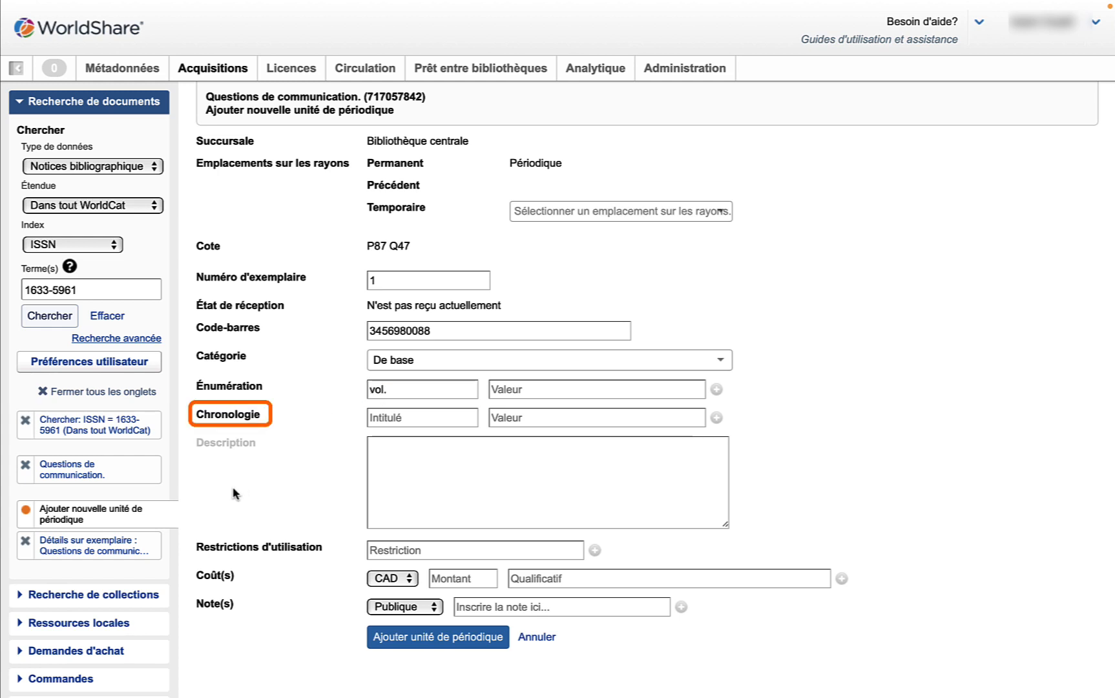
click(381, 417)
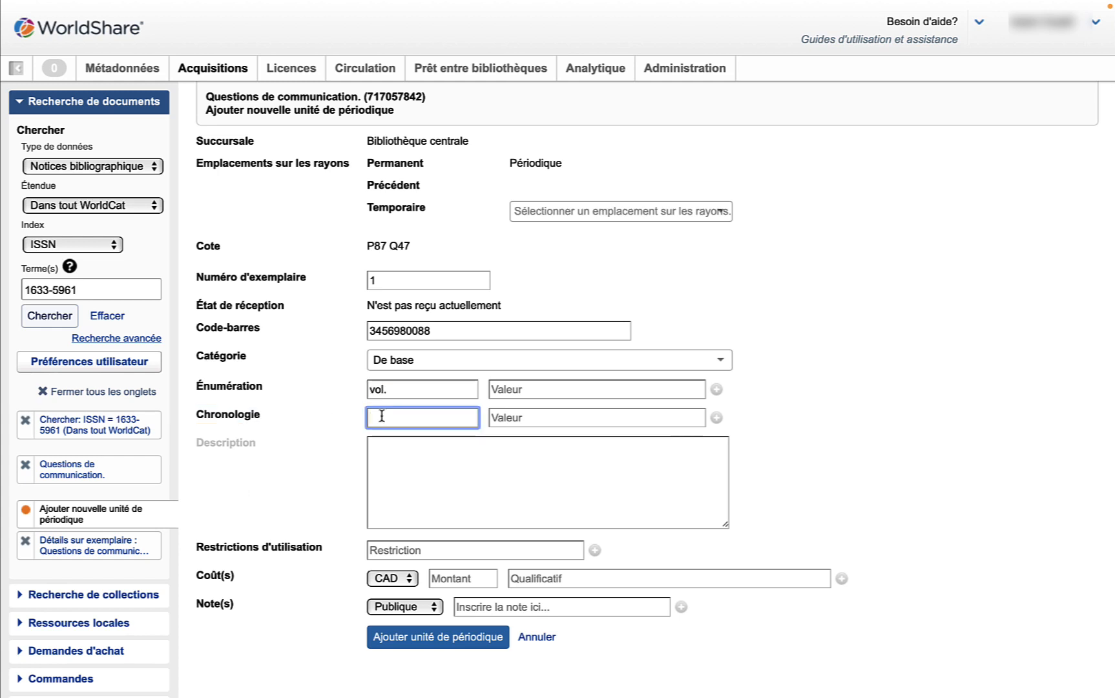
text((année))
click(306, 478)
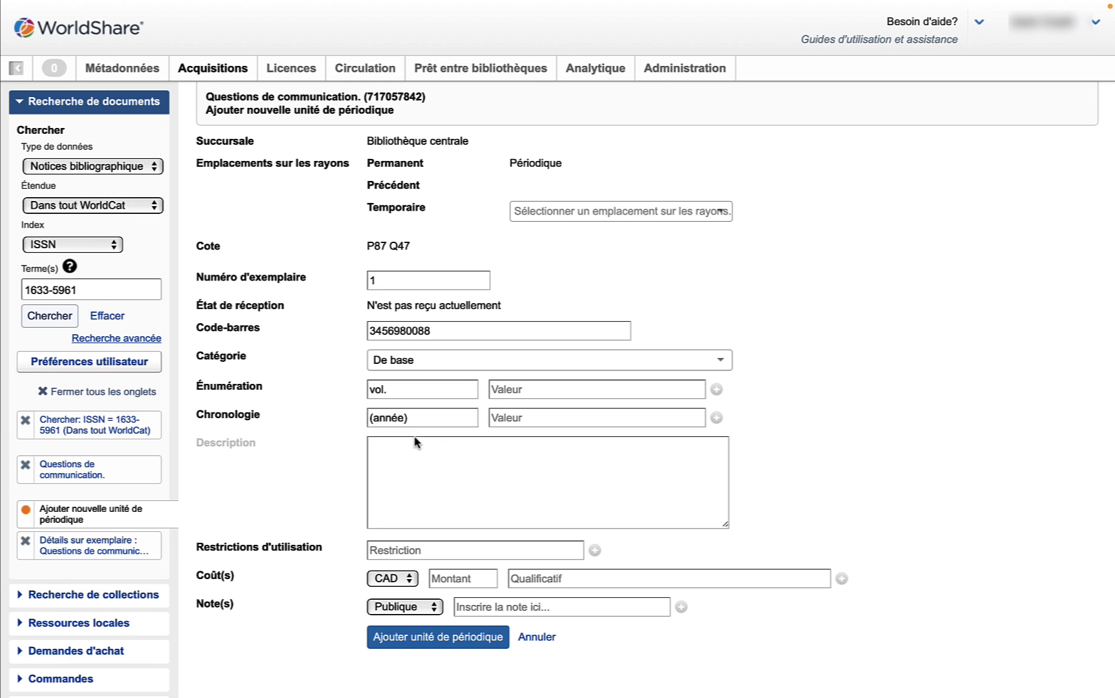
- Set the enumeration value to 14 and the chronology value to 2018, and add the serial unit
click(505, 388)
text(14)
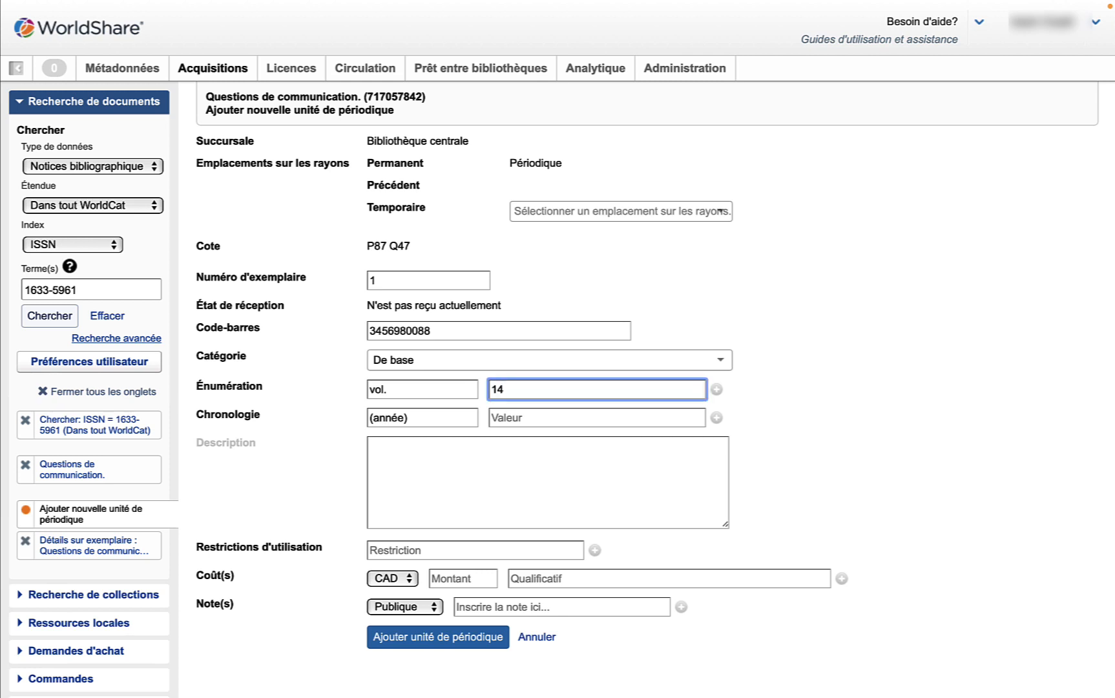
click(501, 418)
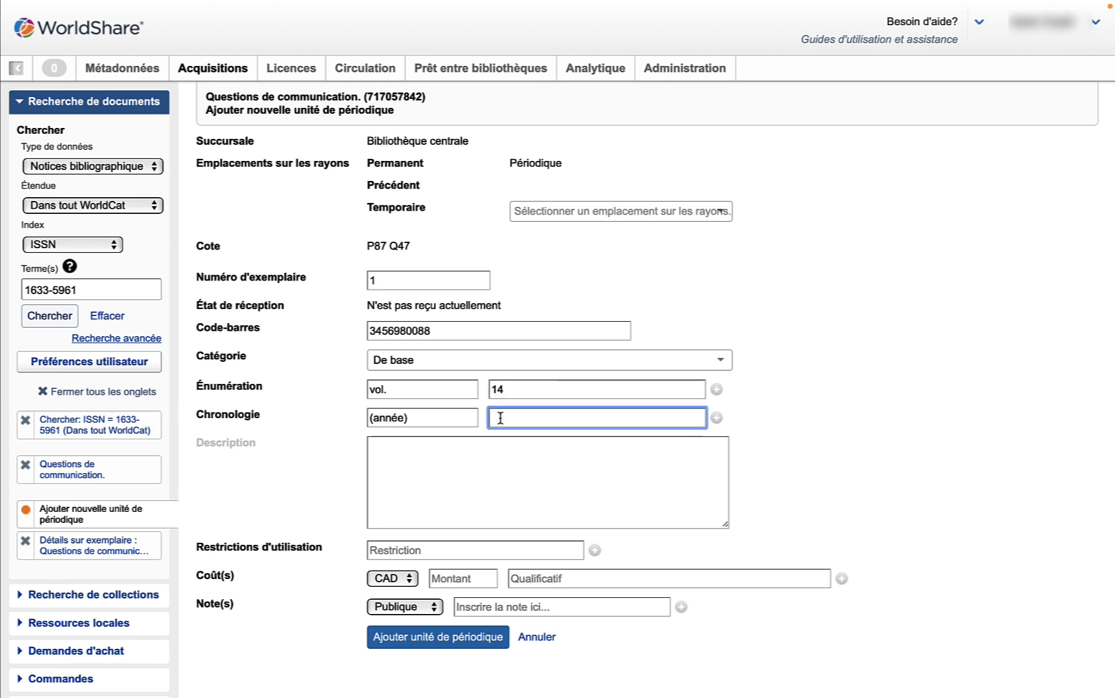
text(2018)
click(922, 450)
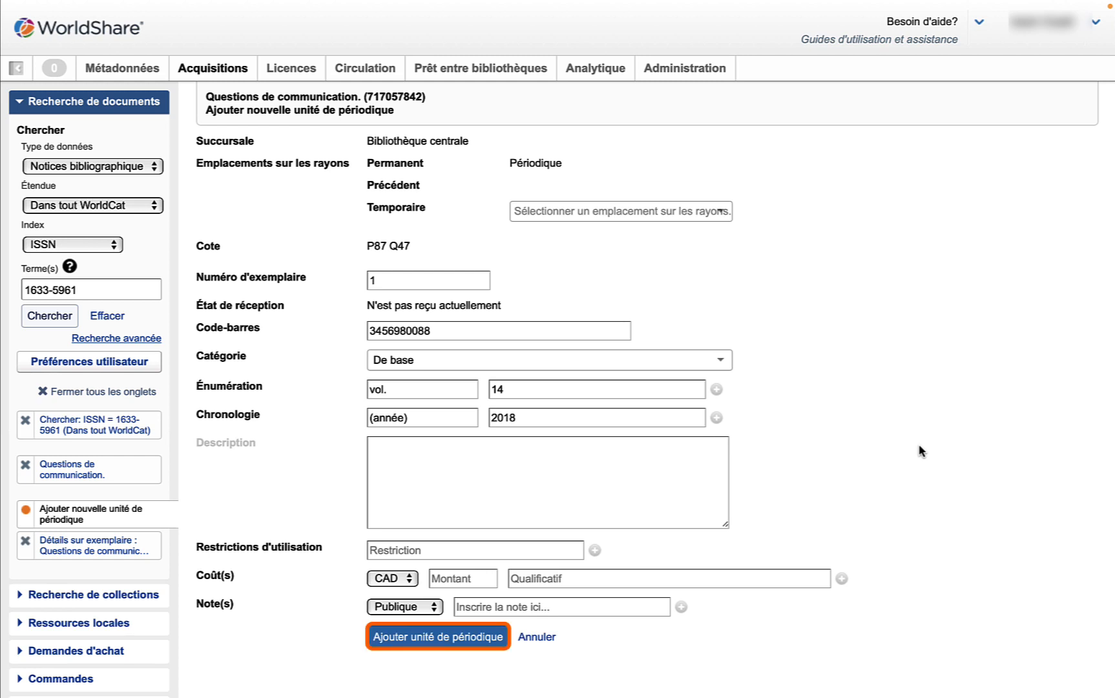
click(475, 639)
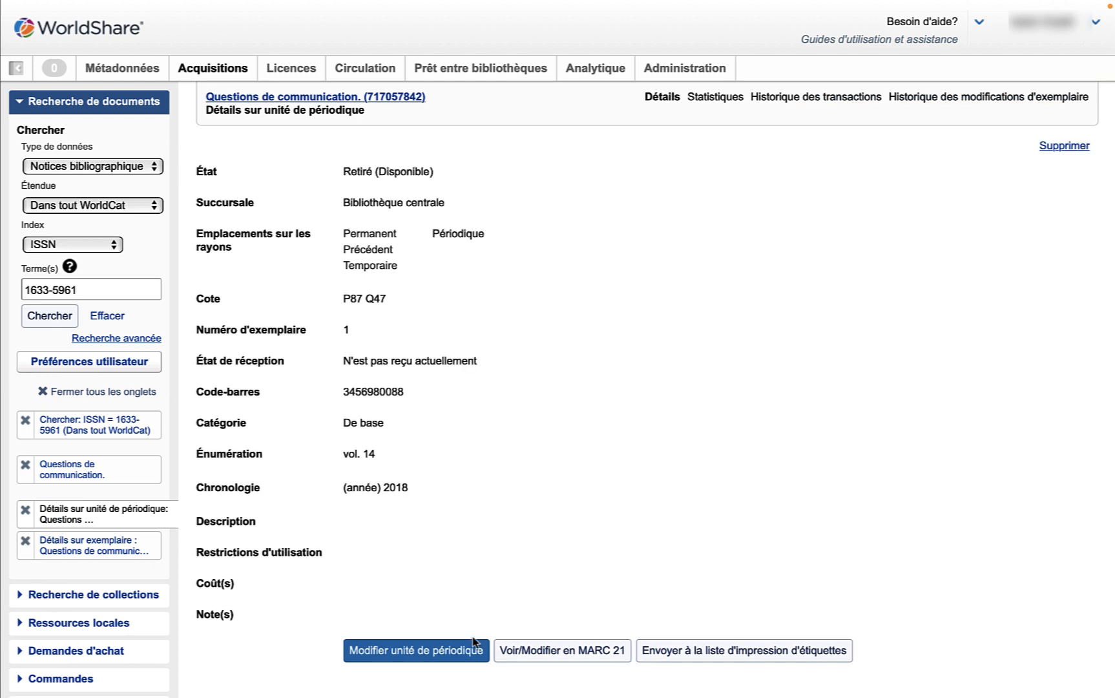
click(413, 97)
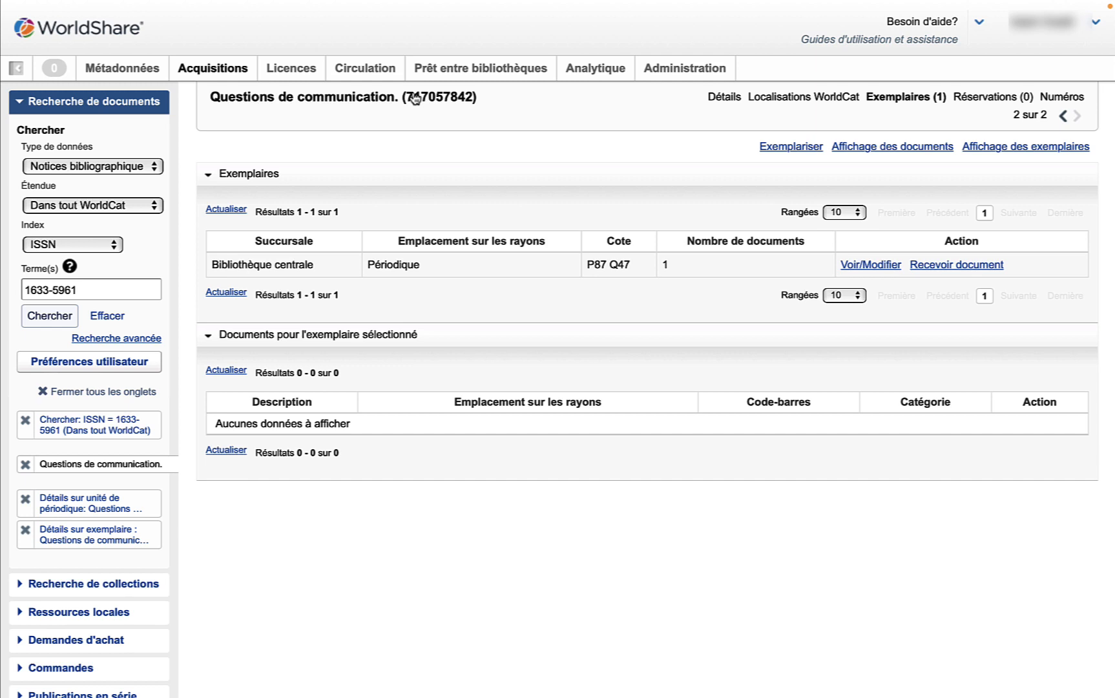
click(414, 268)
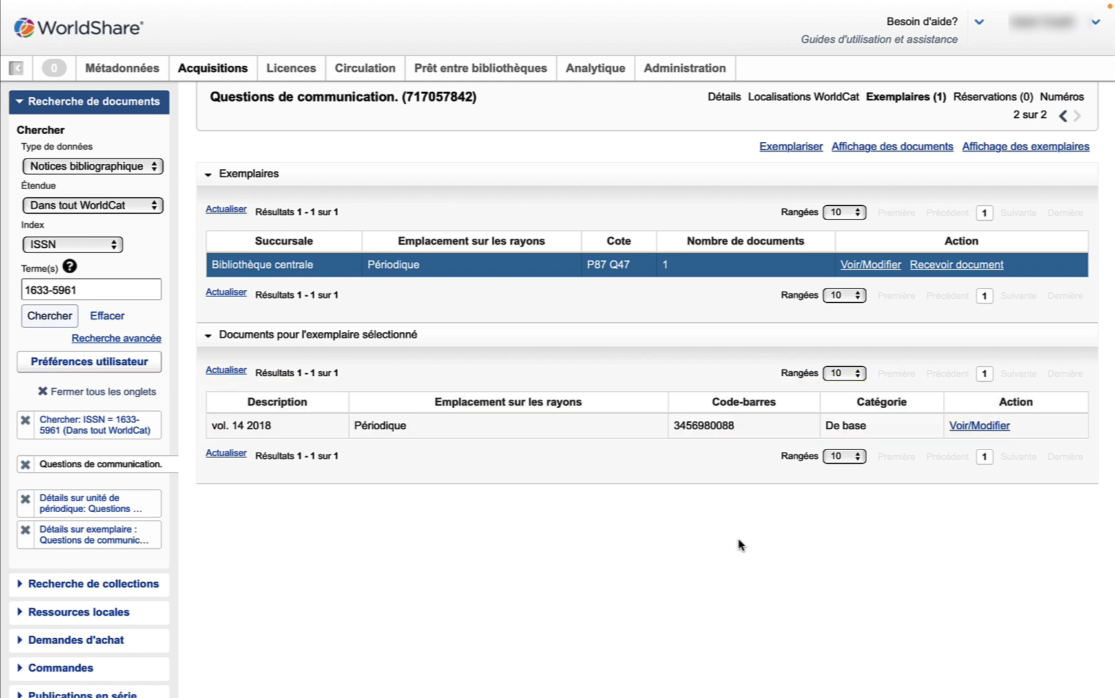
click(956, 265)
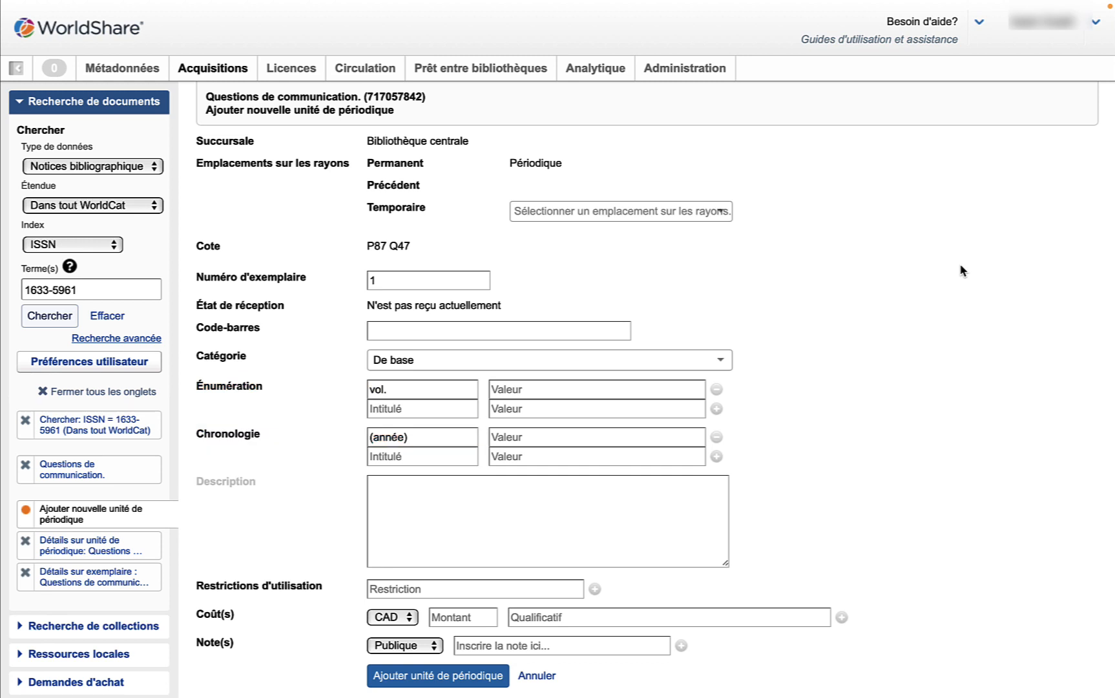
click(530, 331)
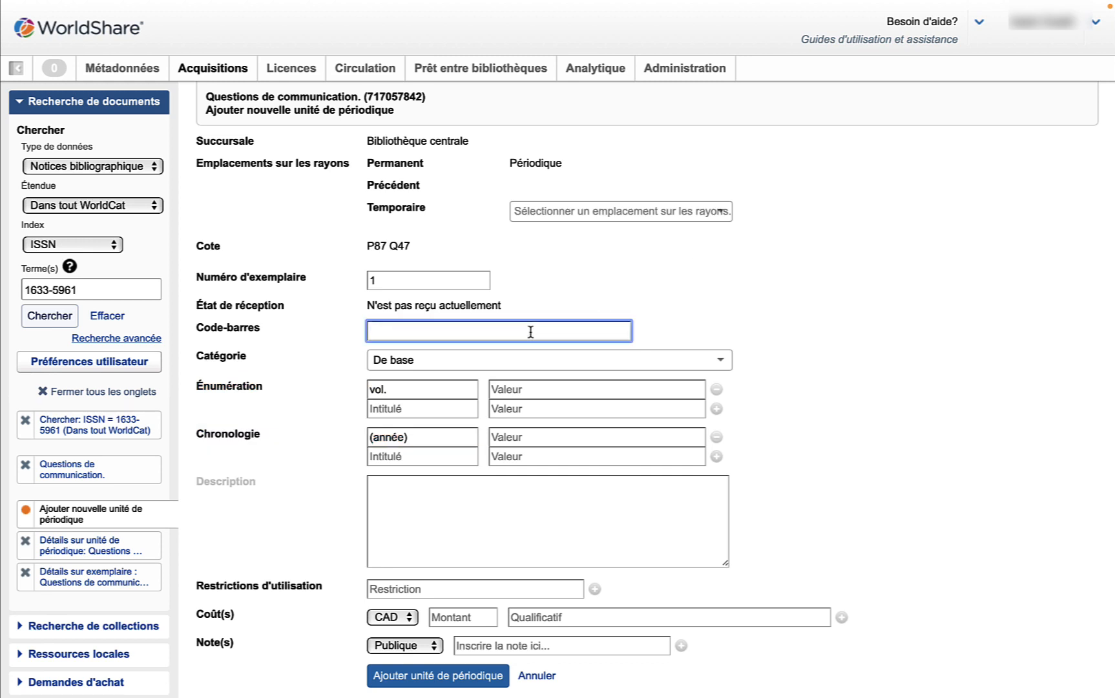
text(3456980089)
click(300, 410)
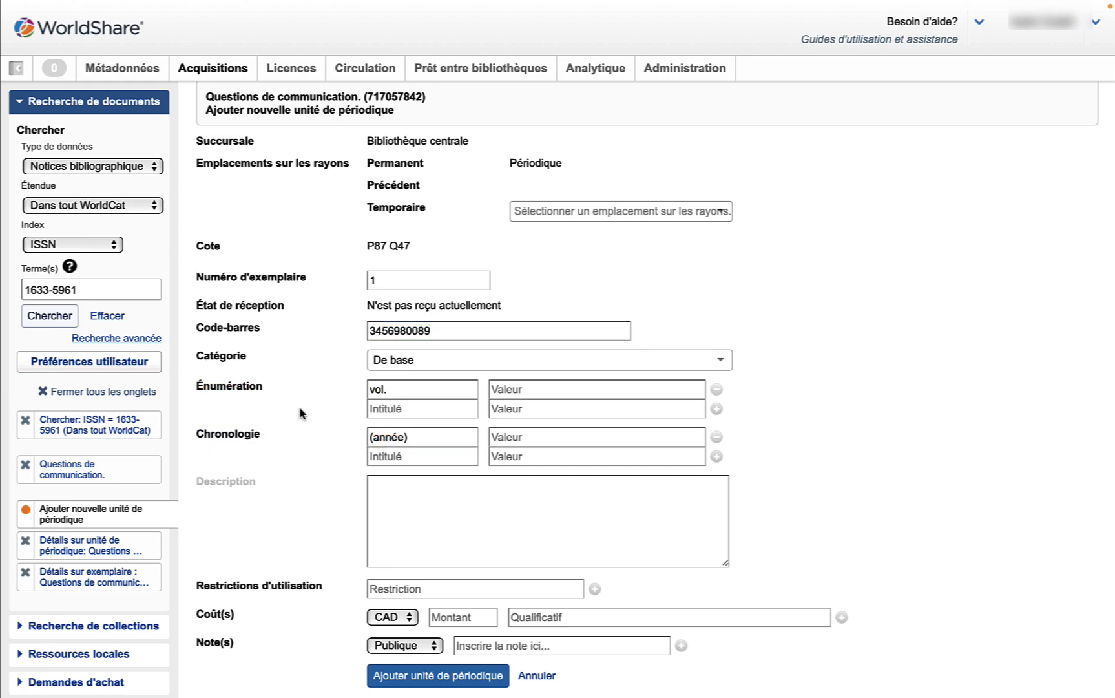
- Set the enumeration value to 15 and the chronology value to 2019, and add the serial unit
click(510, 389)
text(1)
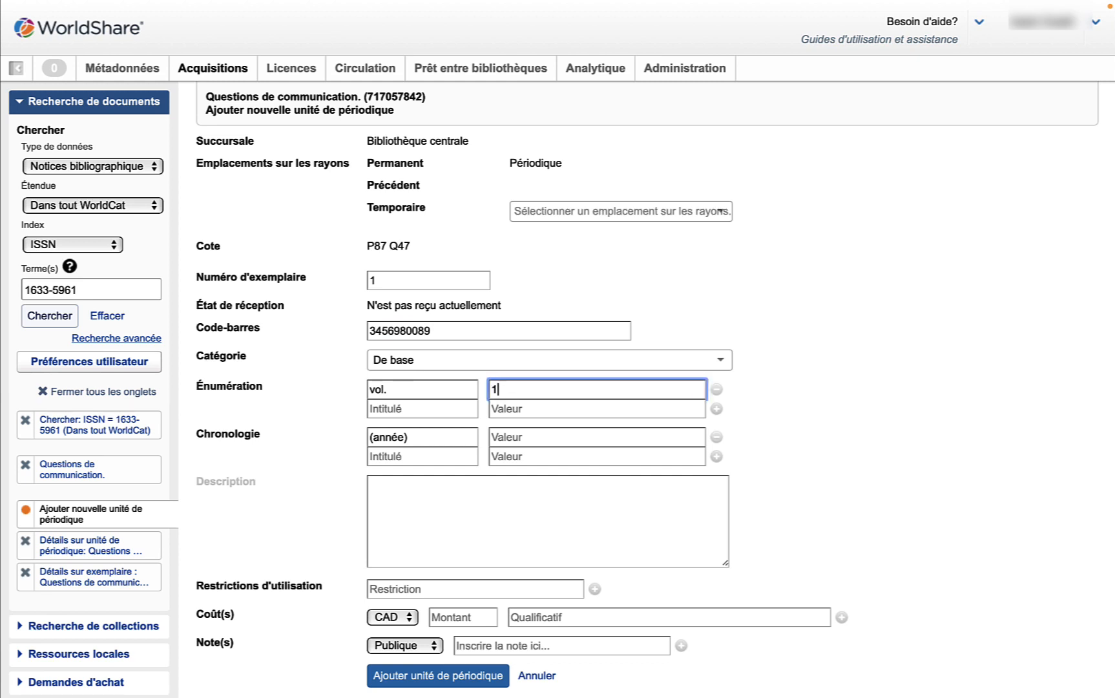
text(5)
click(581, 437)
text(2019)
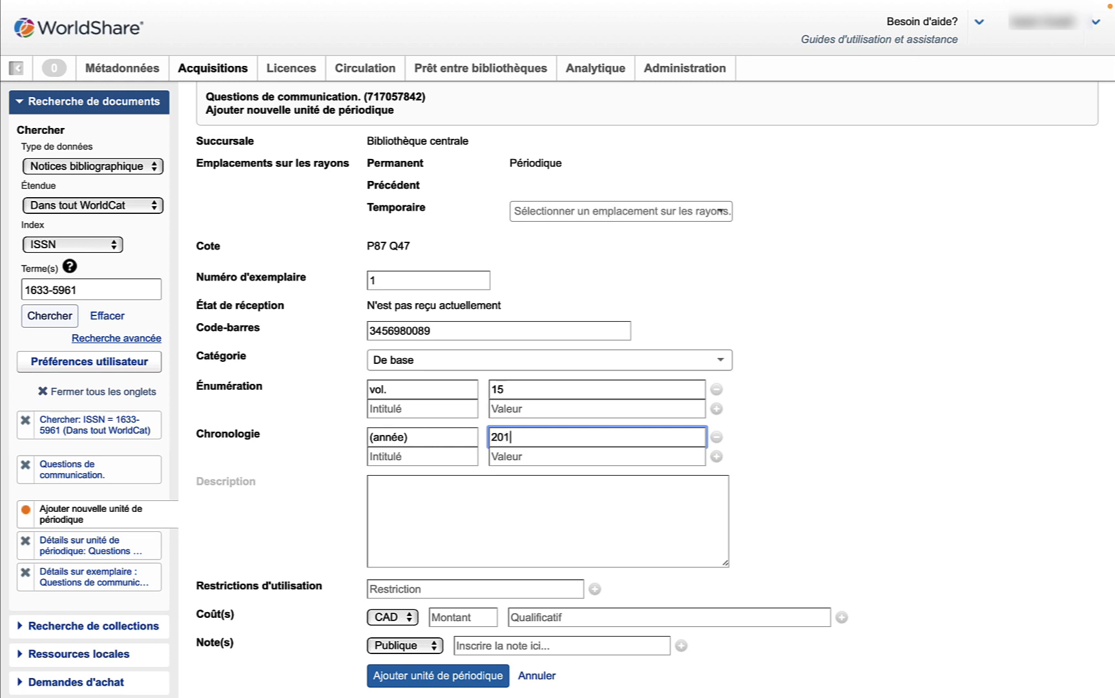
click(926, 475)
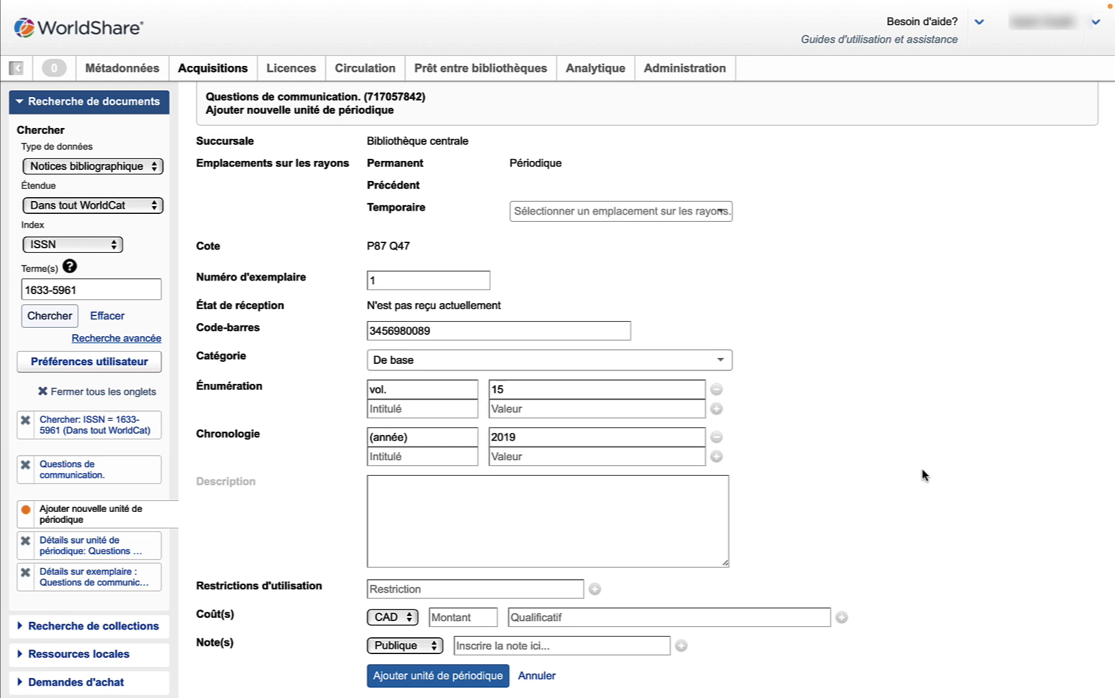
click(481, 677)
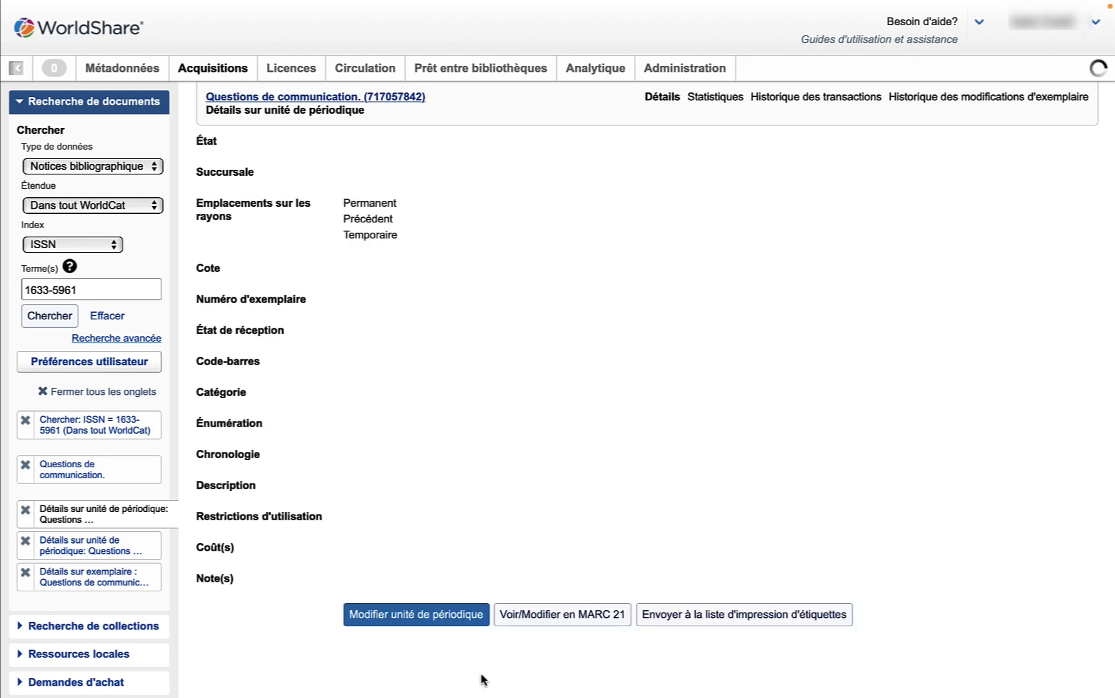
- Return to the ISSN 1633-5961 search results by way of the title's holdings, and open the metadata of the library's held record
click(406, 95)
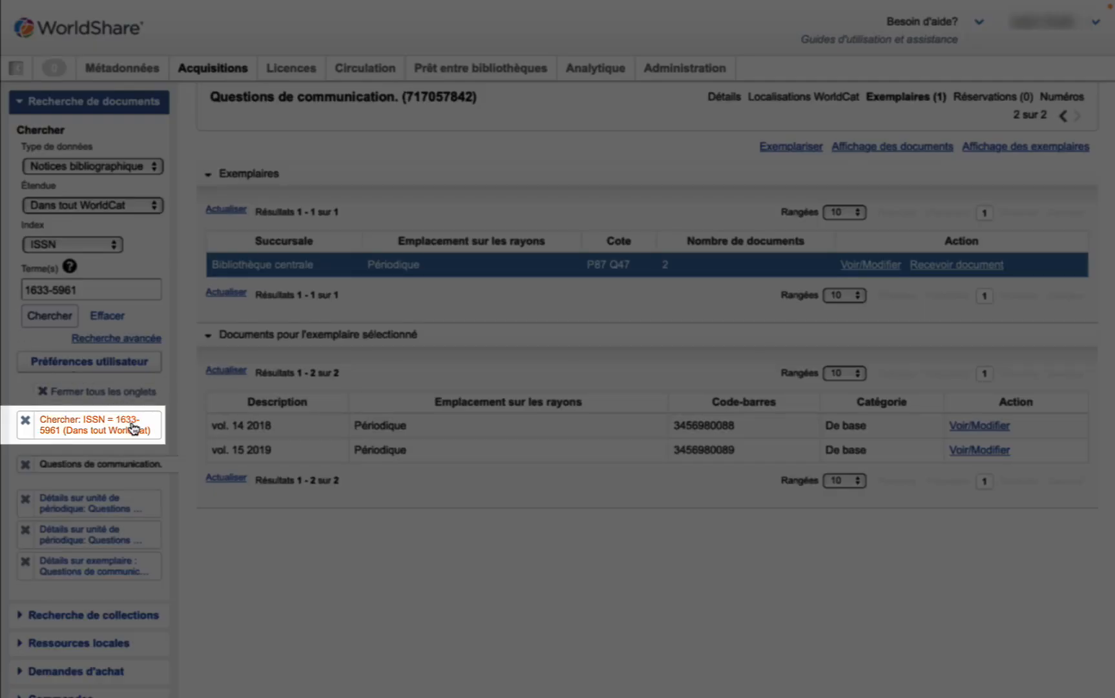
click(133, 429)
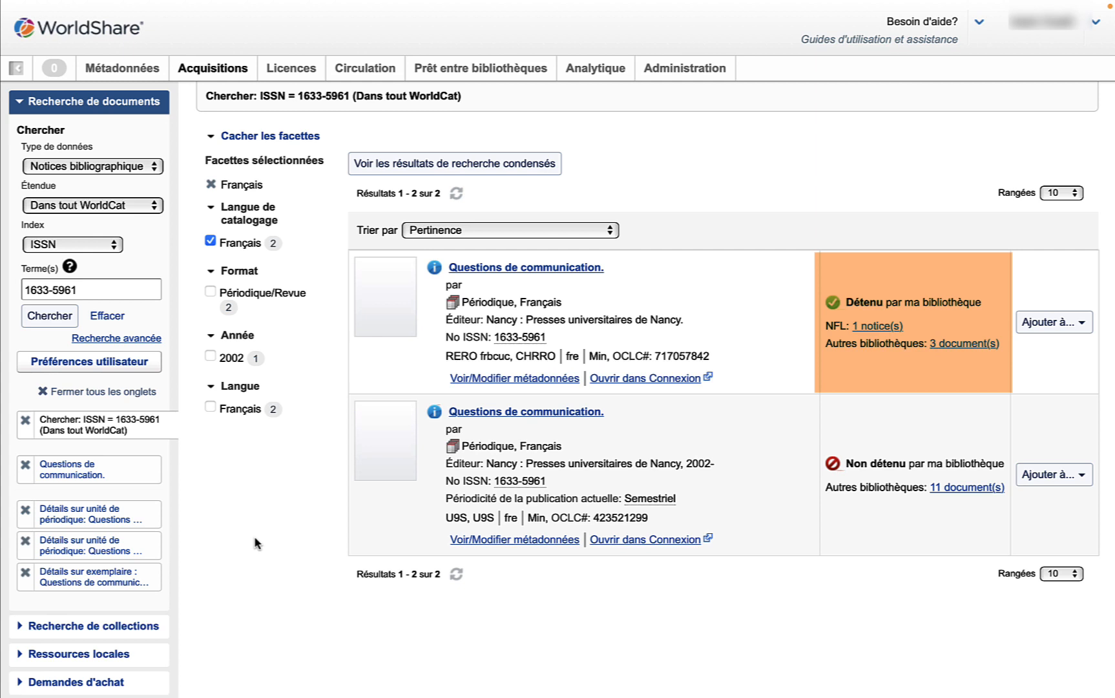
click(503, 381)
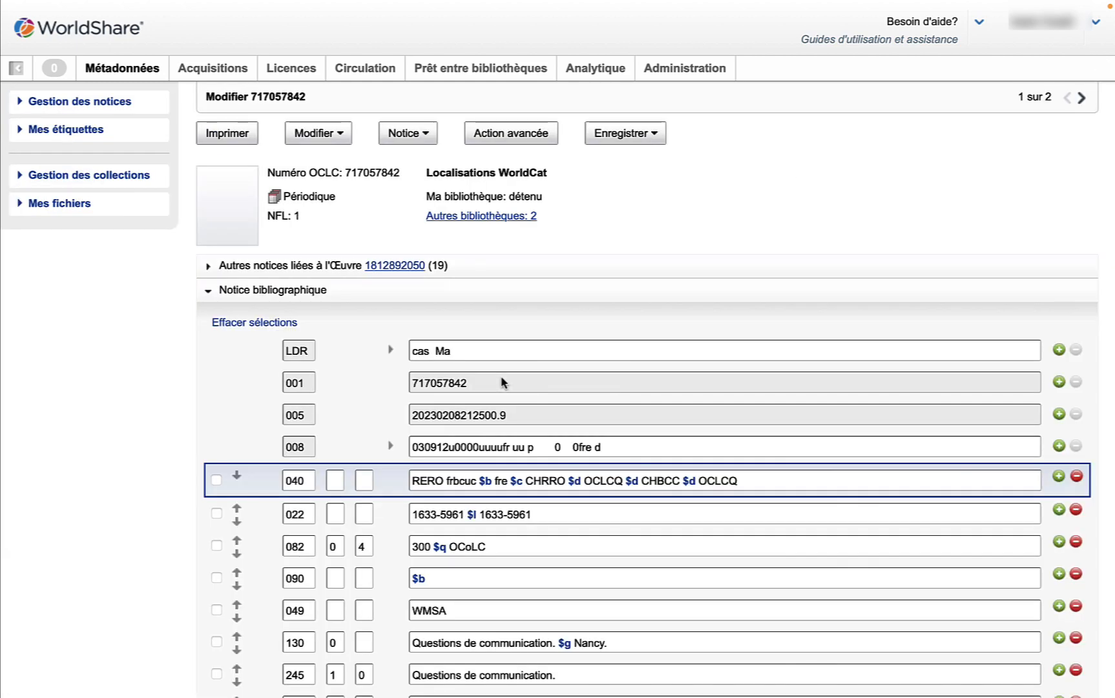
- Open the P87 Q47 local holdings record from the bibliographic record and examine its location, enumeration, chronology and barcode fields
scroll(503, 383, down, 8)
scroll(503, 383, down, 2)
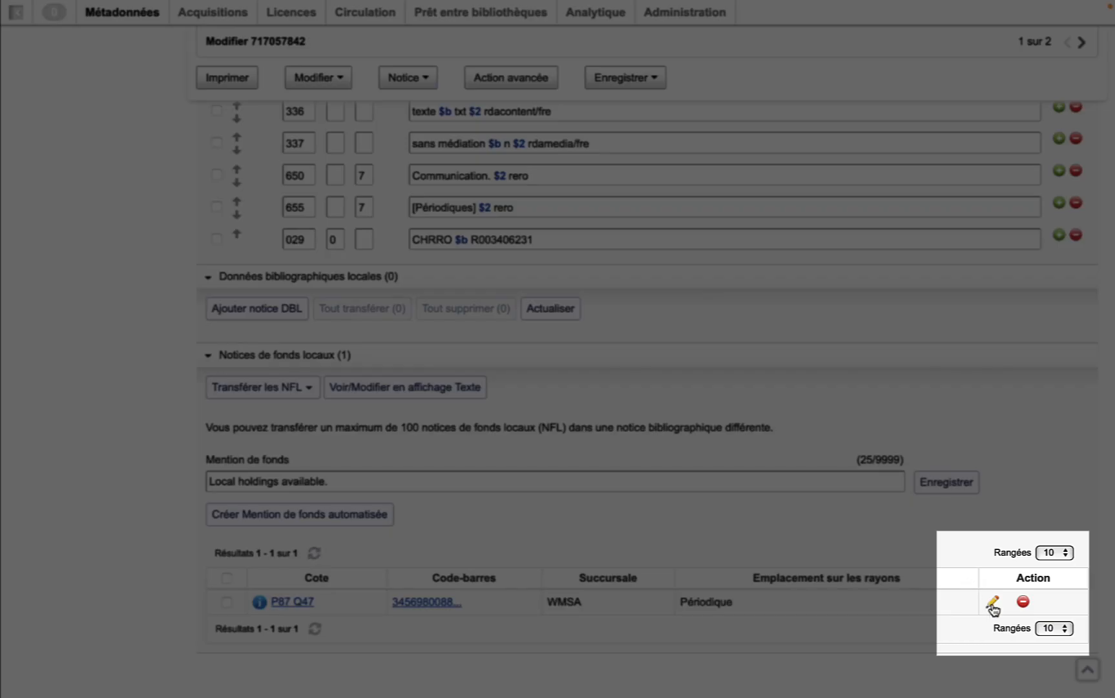
click(992, 602)
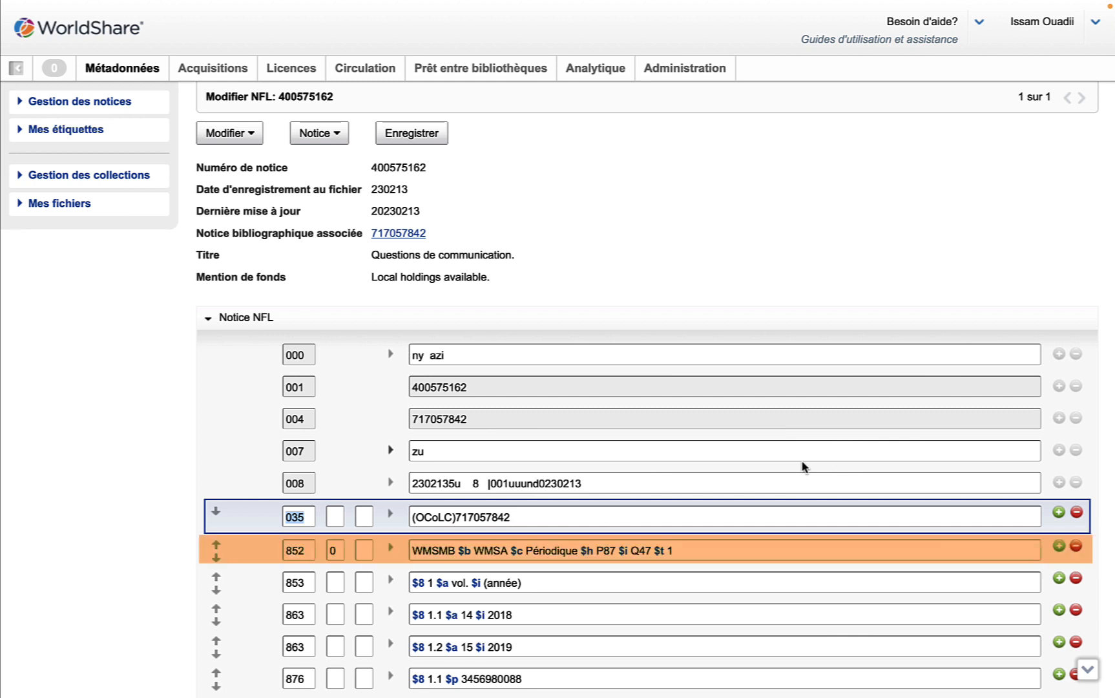
scroll(803, 467, down, 2)
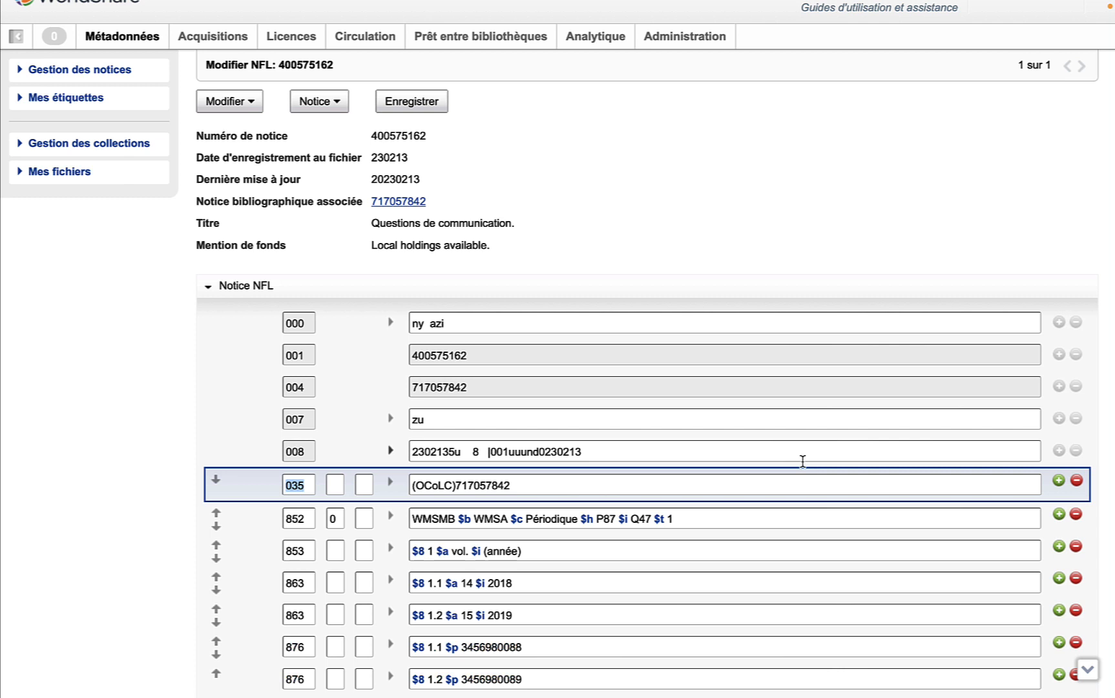
- Return to the associated bibliographic record, generate the automated holdings statement vol.14(2018)-vol.15(2019), and save it
click(414, 203)
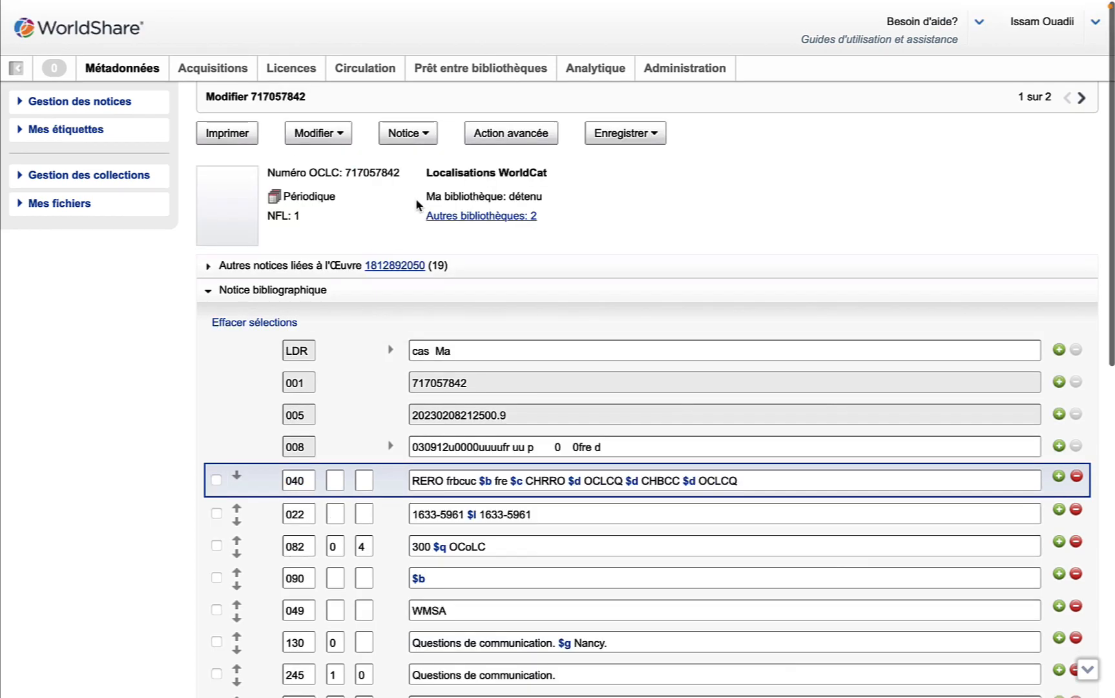
scroll(129, 424, down, 8)
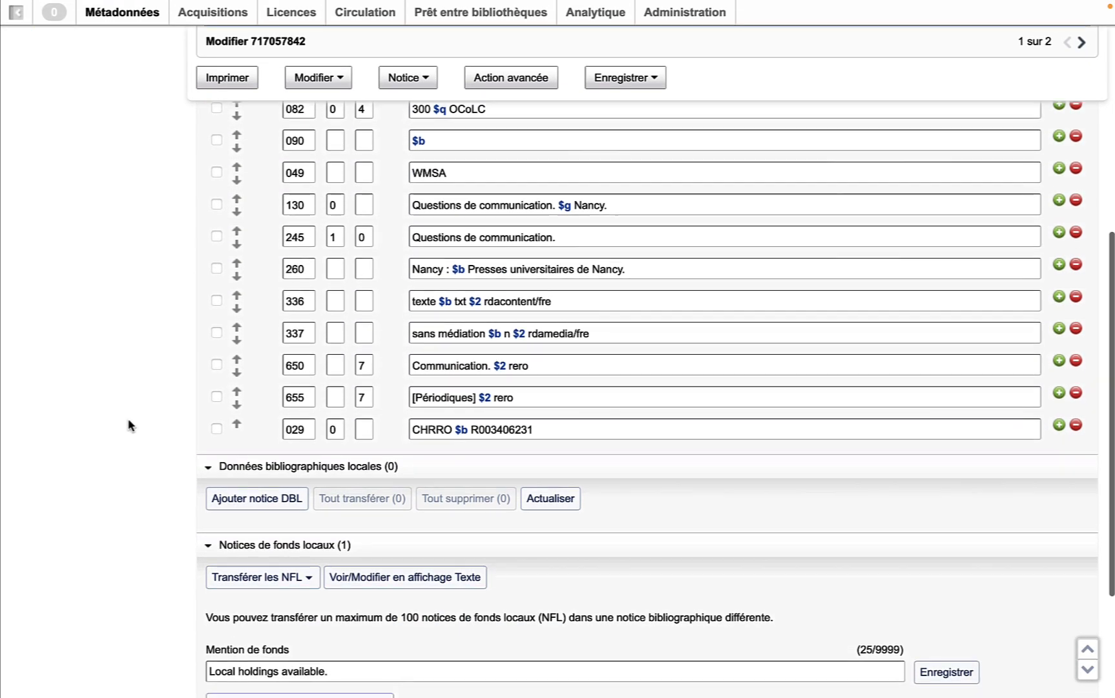
scroll(129, 425, down, 2)
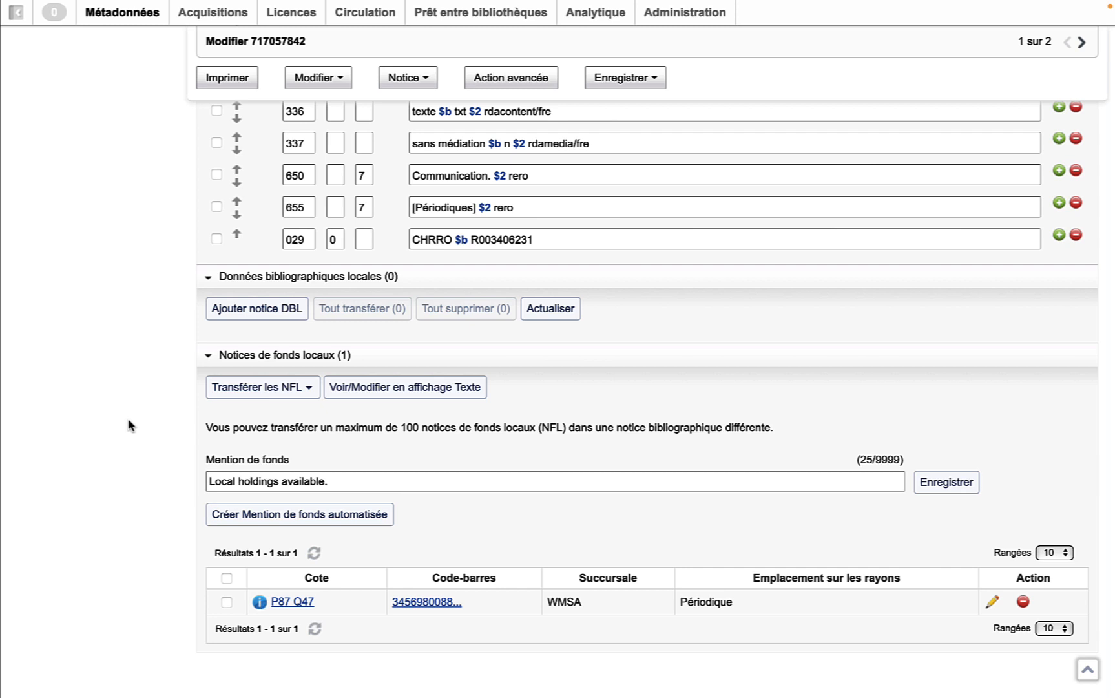
click(254, 517)
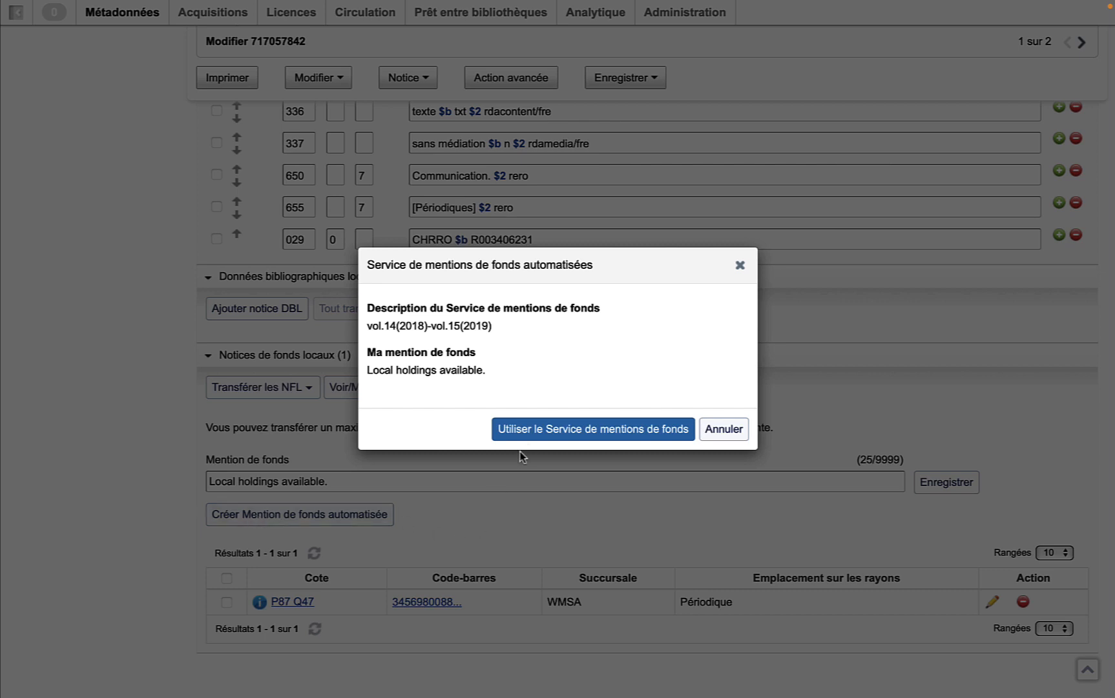
click(560, 433)
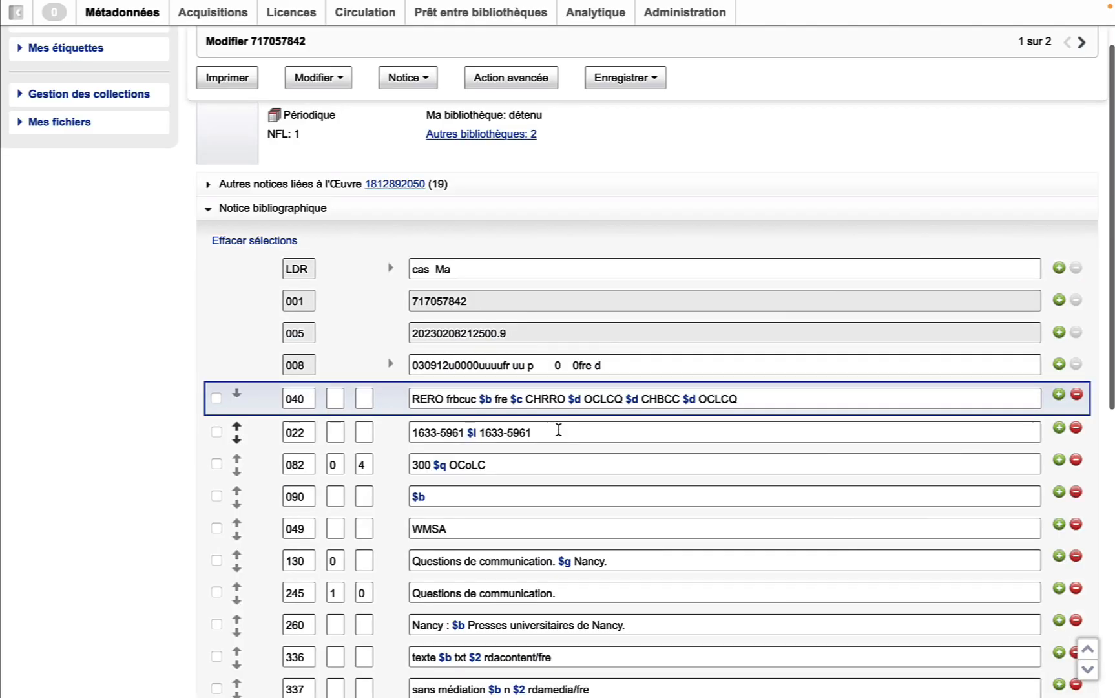
scroll(137, 502, down, 8)
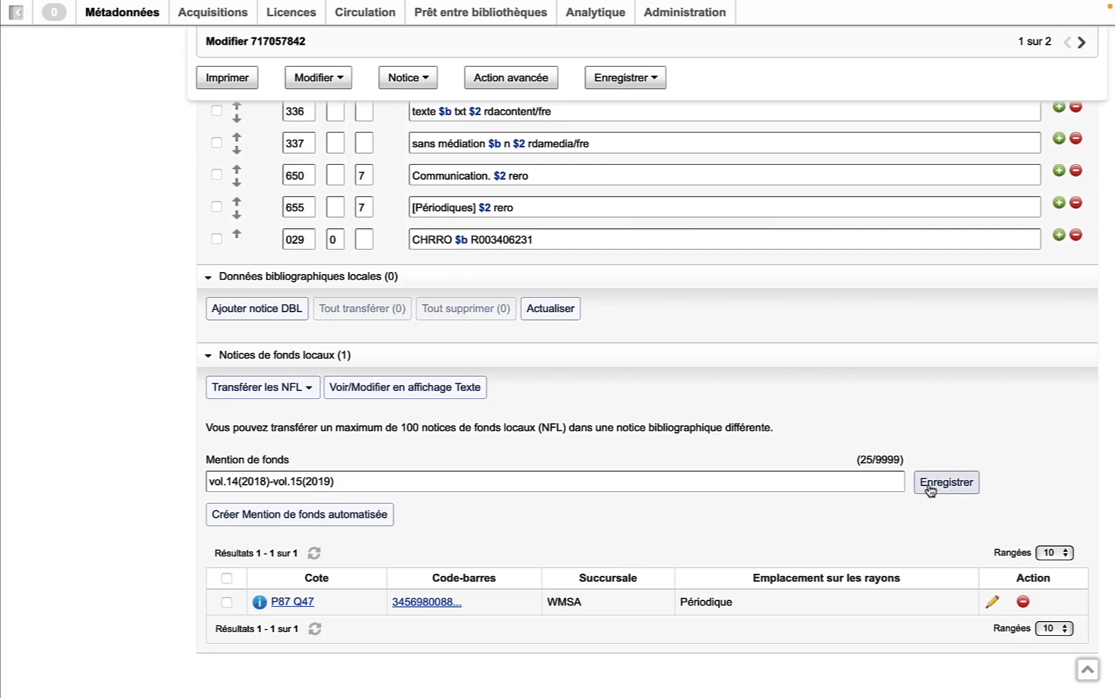
click(931, 490)
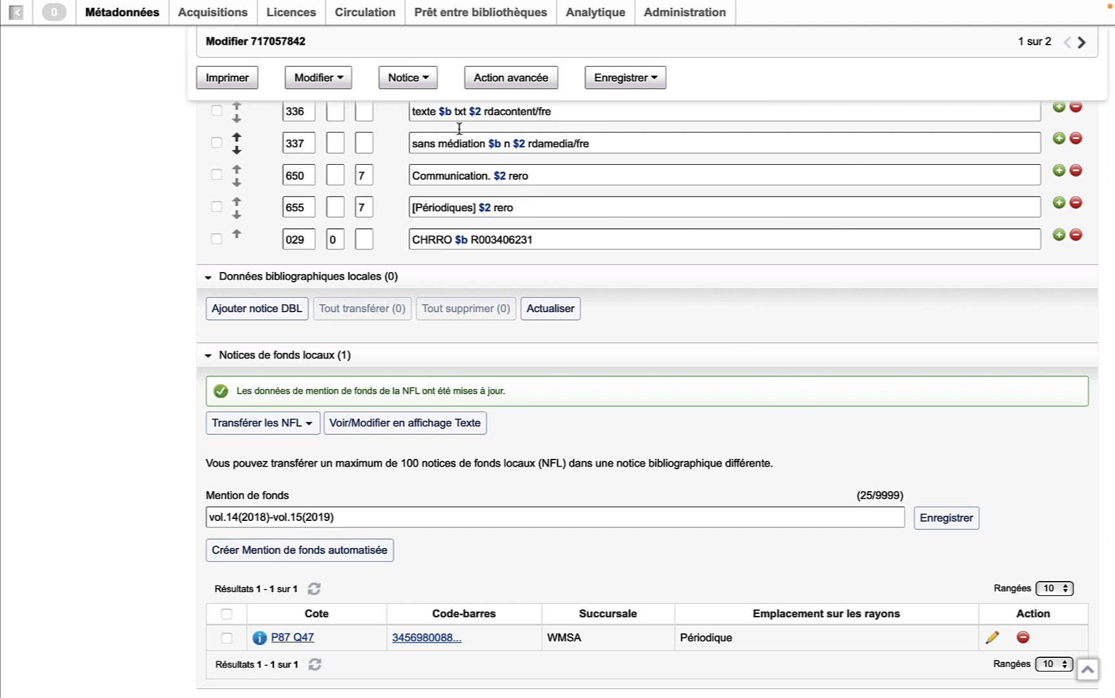
- View the record in WorldCat Discovery and examine the library's holdings statement and the availability of its volumes
click(427, 80)
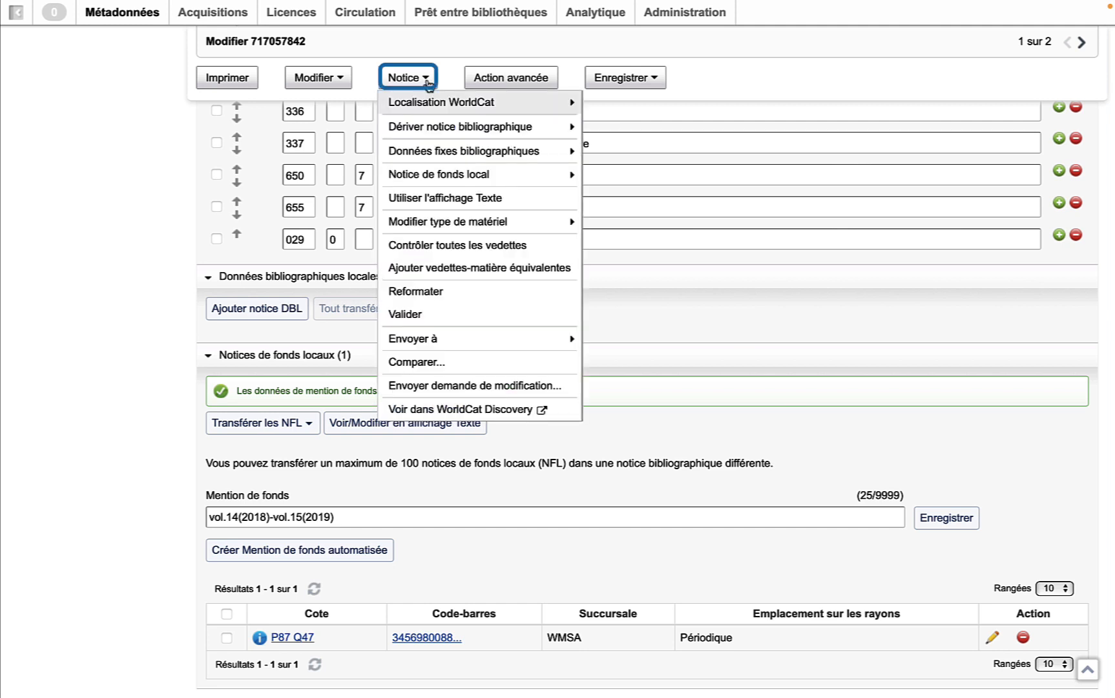
click(445, 409)
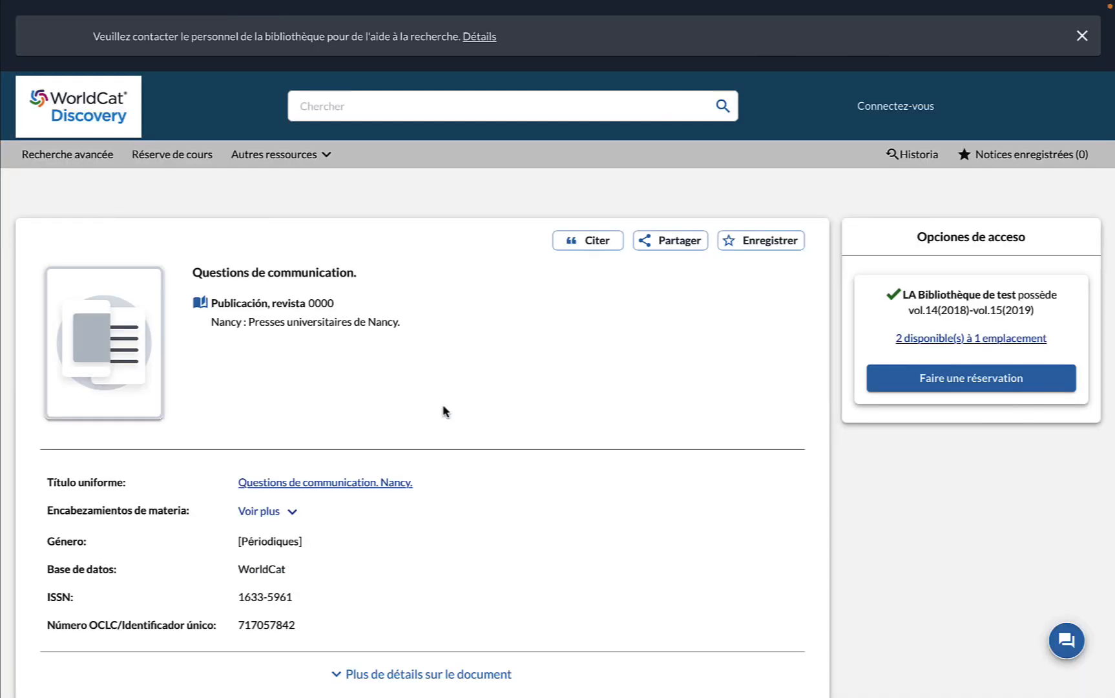
scroll(446, 411, down, 3)
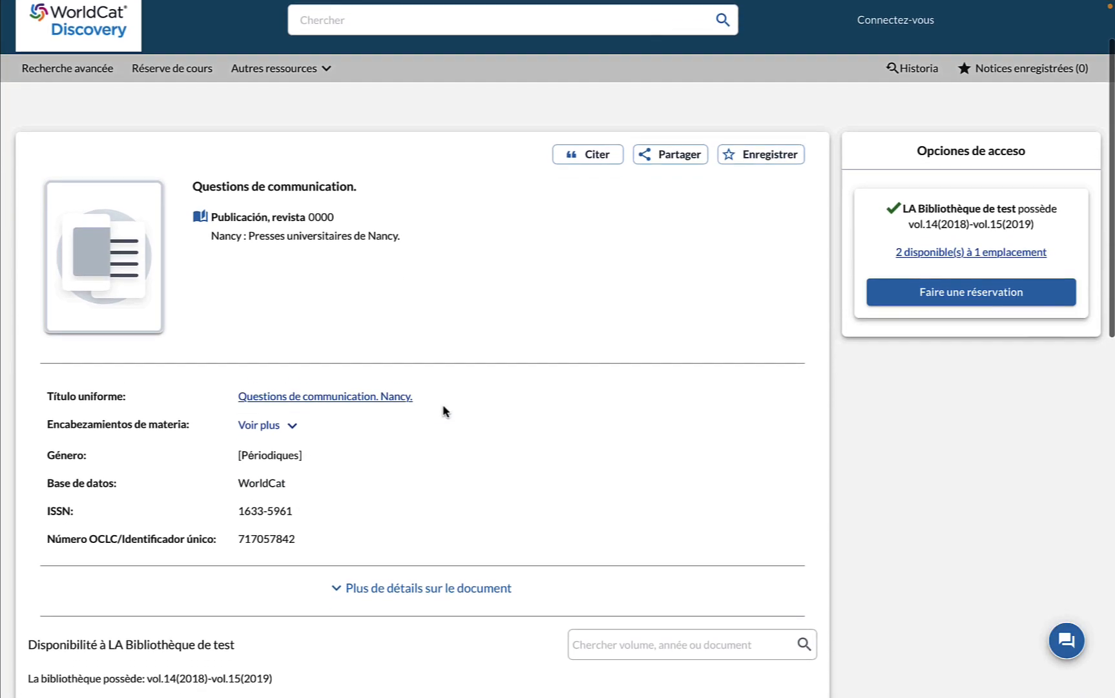
scroll(444, 411, down, 4)
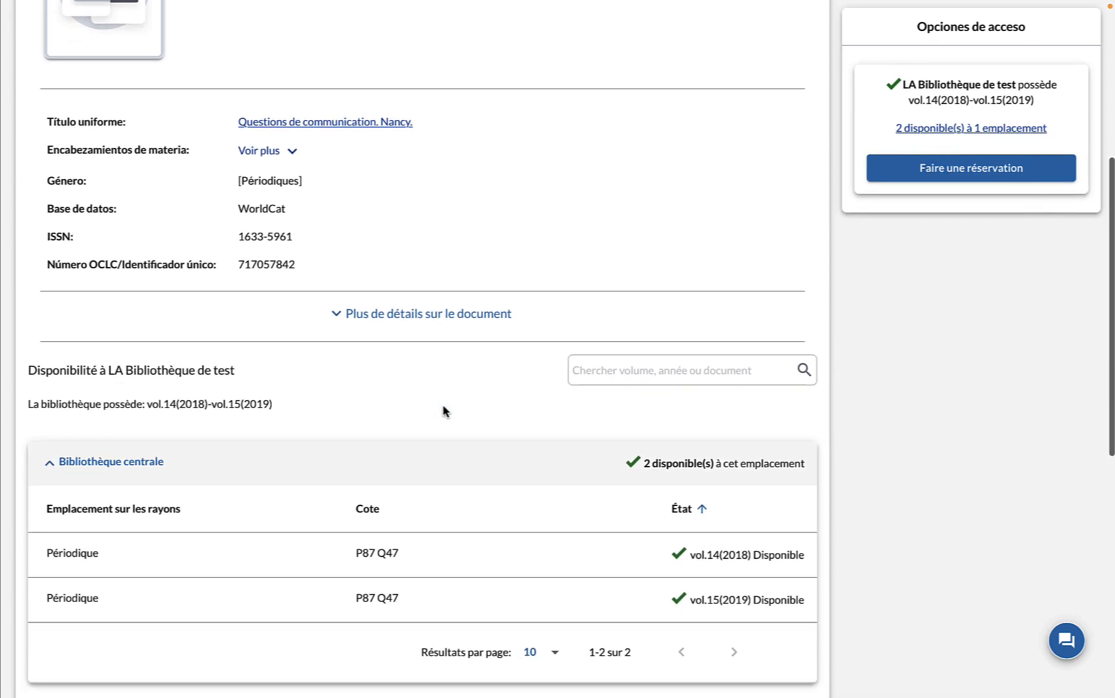
scroll(445, 411, down, 2)
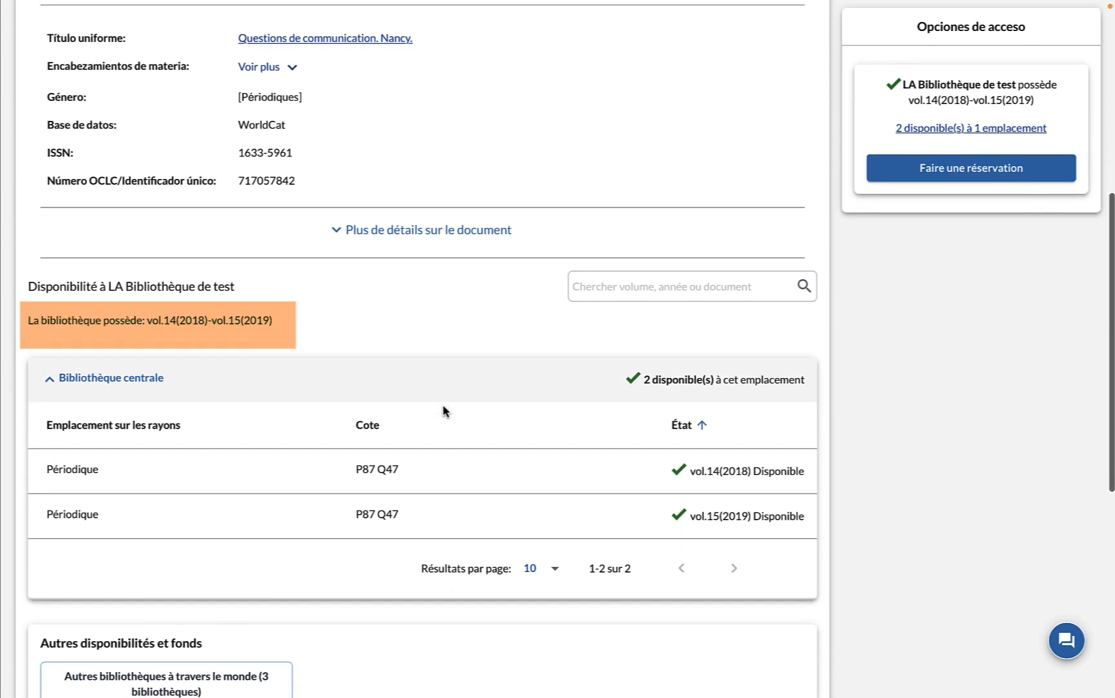